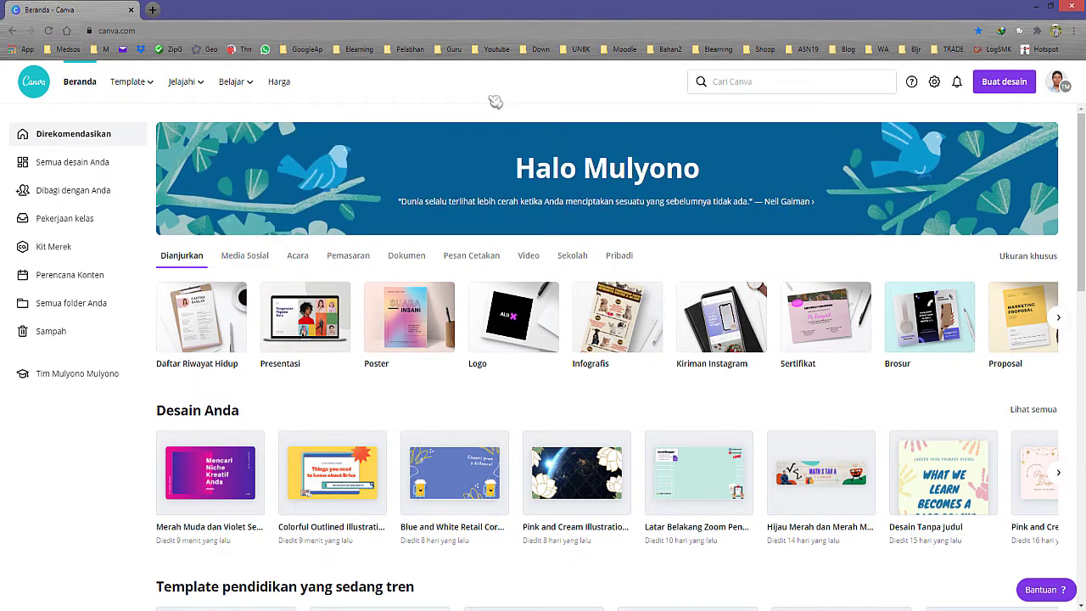
Step: Enlarge the home page view and check the signed-in account and team in the profile menu
key("ctrl+plus")
key("ctrl+plus")
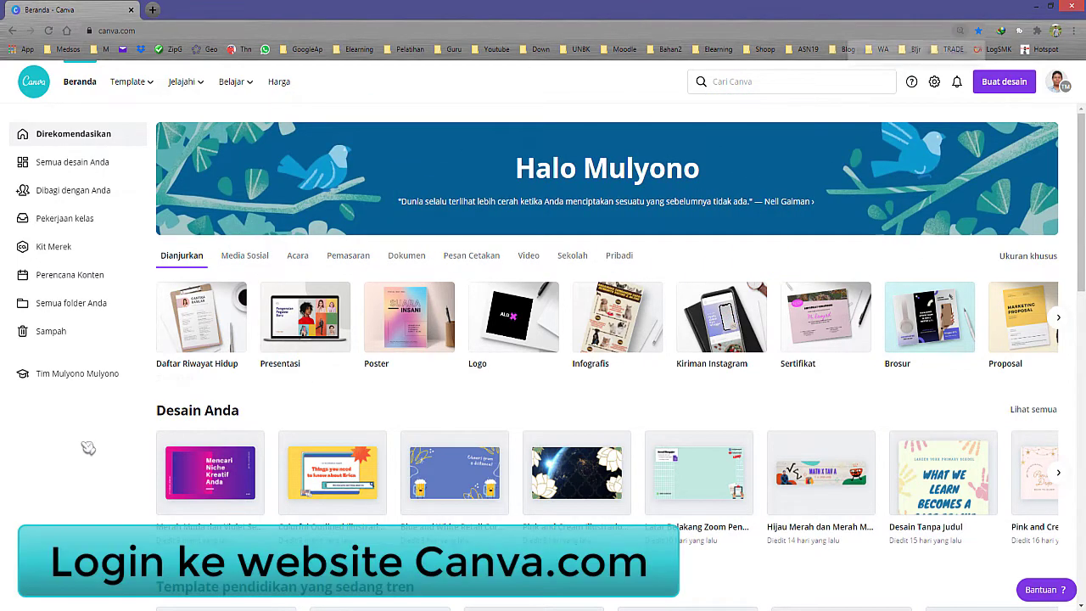
left_click(1055, 90)
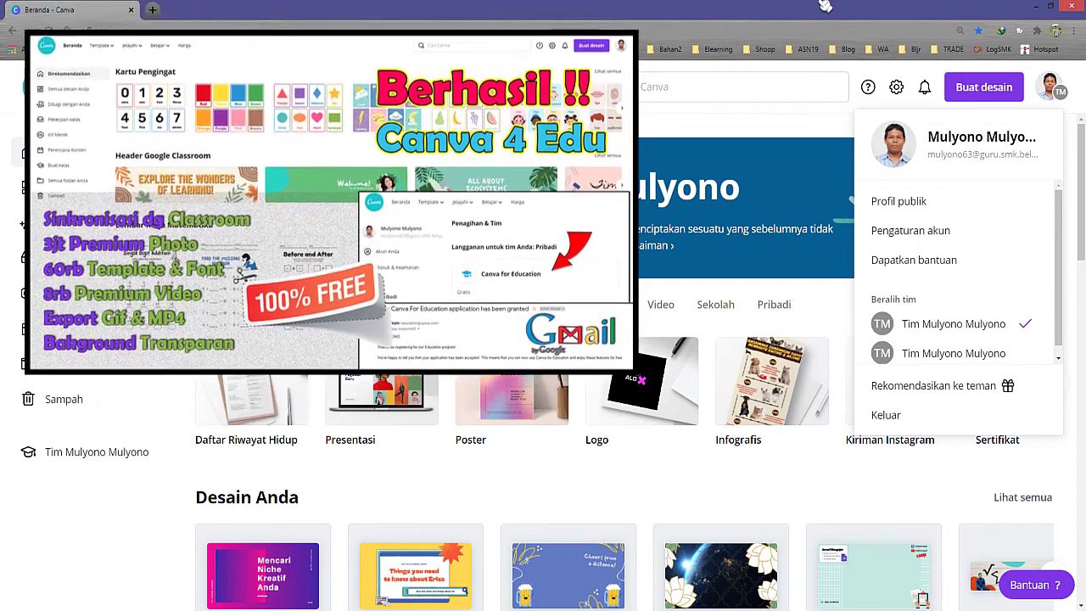
left_click(1052, 86)
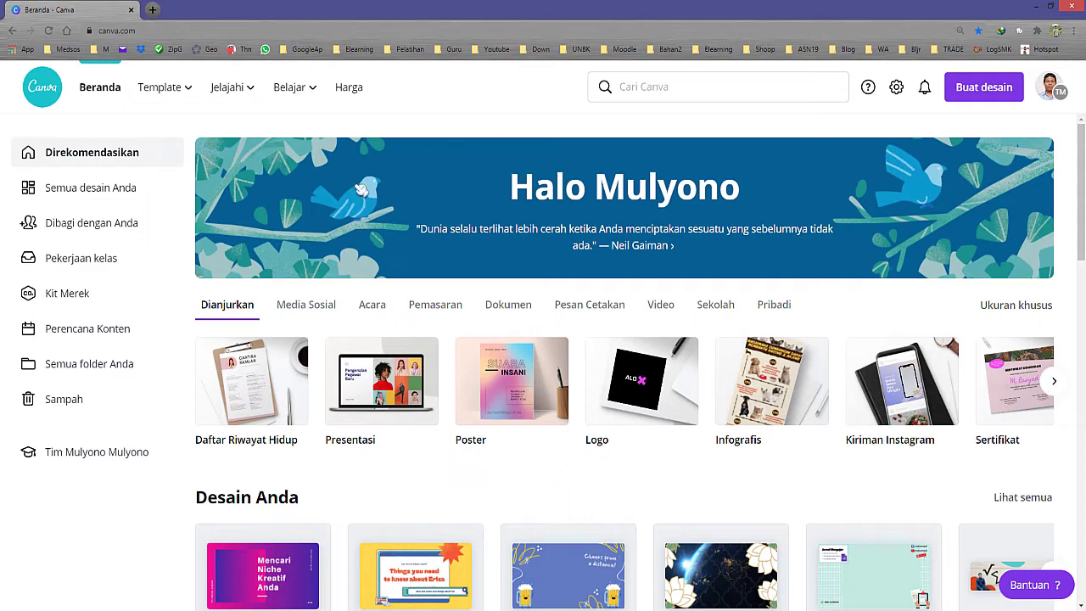
Step: Find the Latar Belakang Virtual Zoom category on the home page and show all its templates
scroll(354, 211, "down", 4)
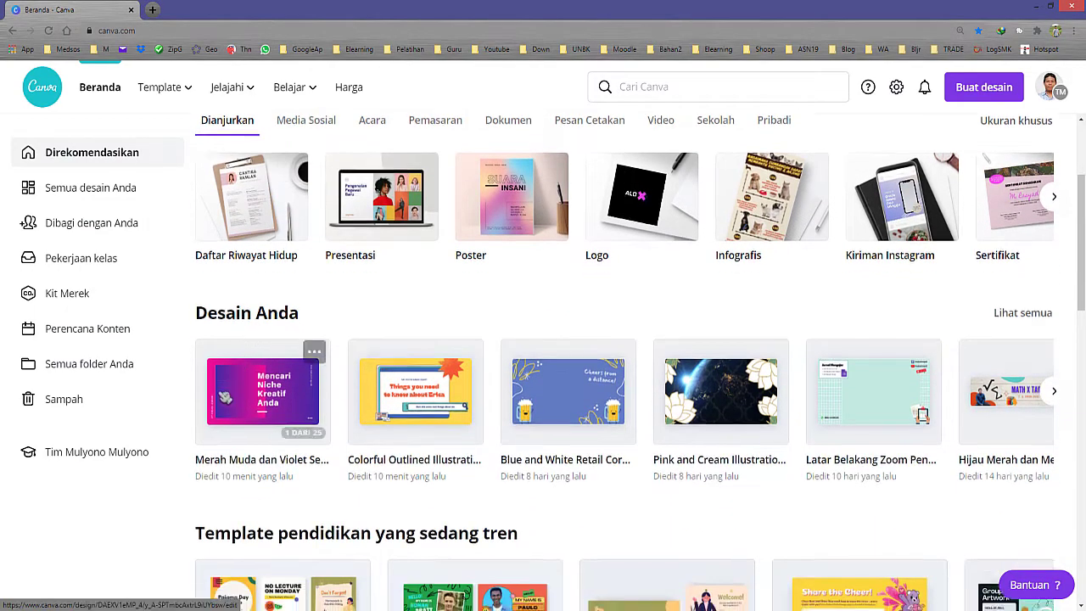
scroll(161, 519, "down", 6)
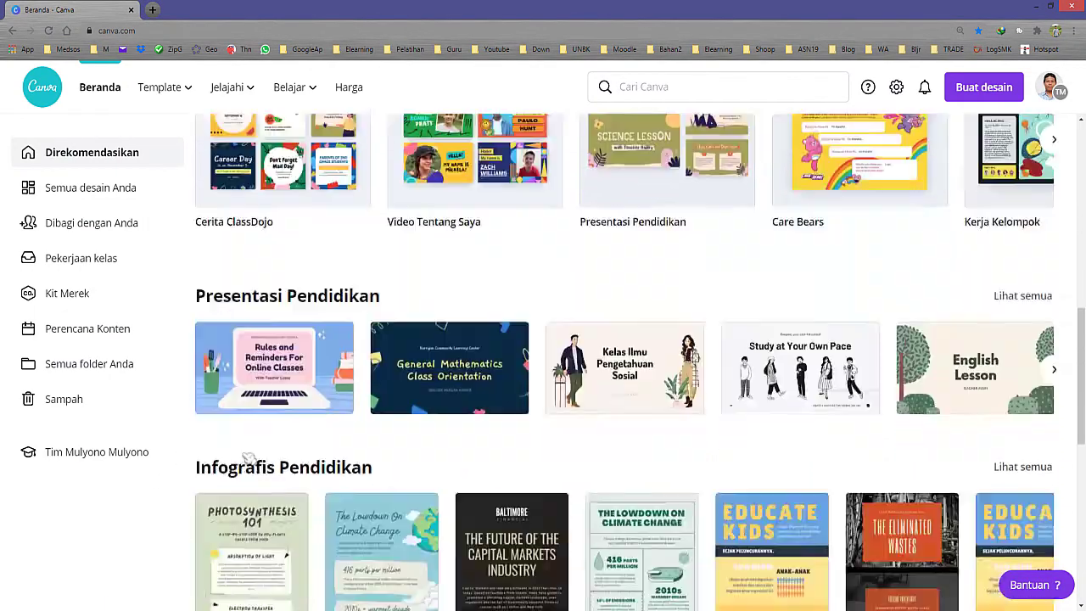
scroll(251, 447, "down", 9)
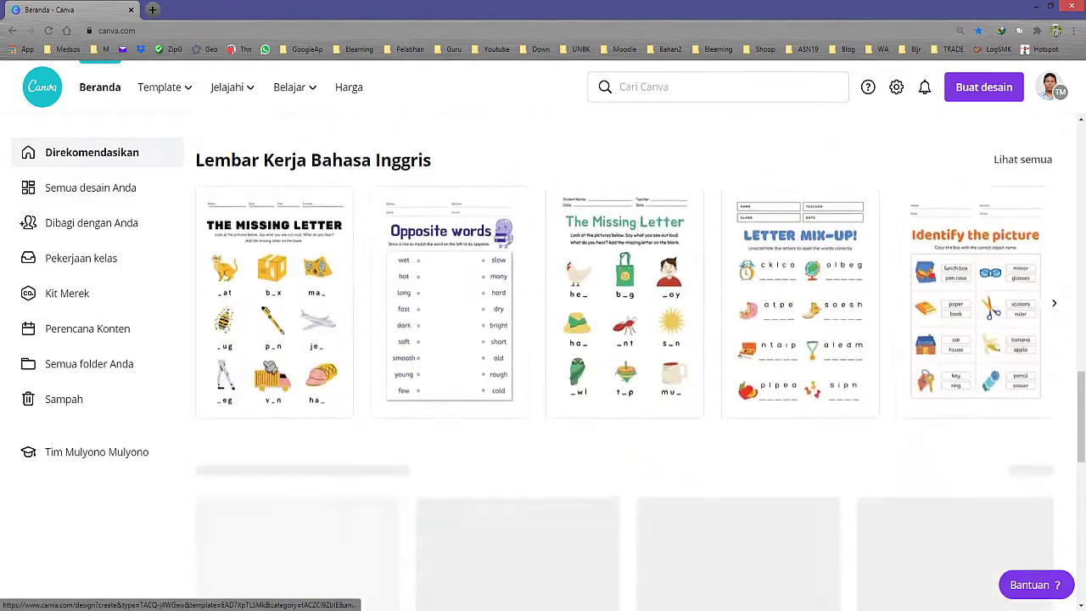
scroll(322, 347, "down", 8)
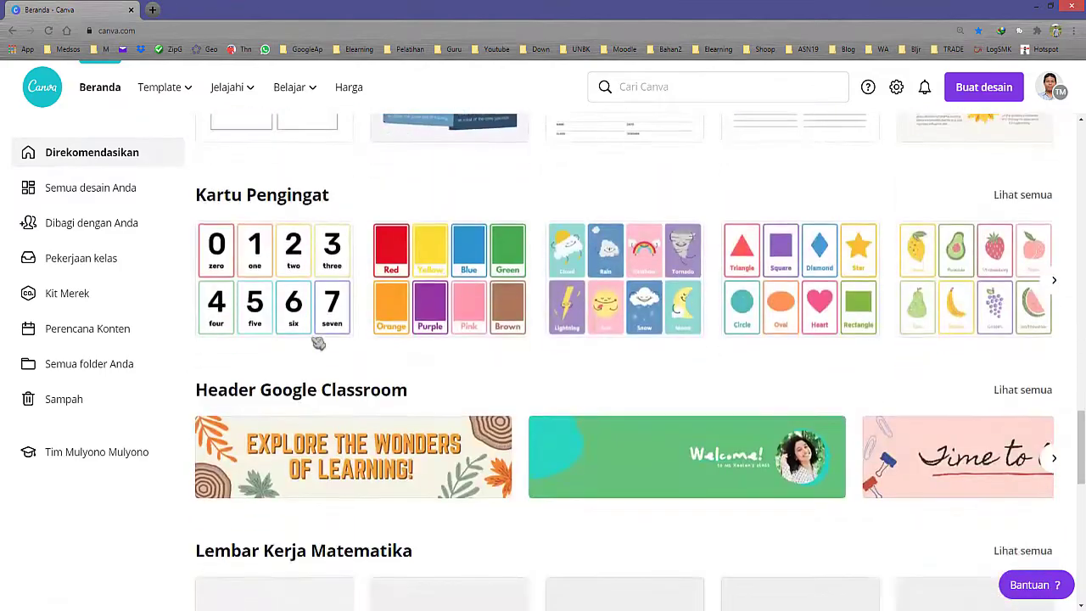
scroll(325, 342, "down", 11)
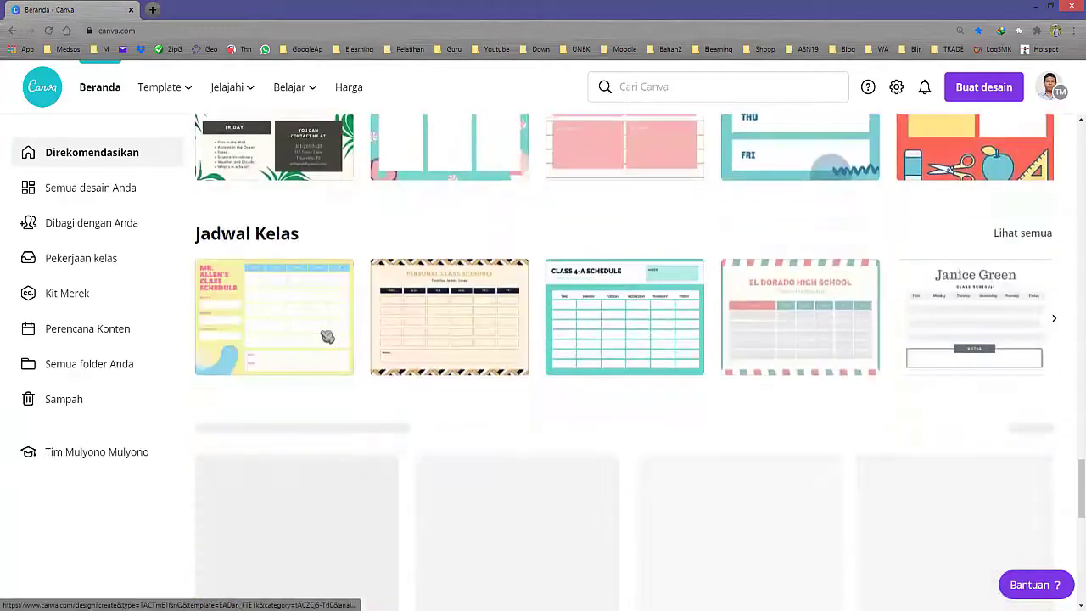
scroll(326, 336, "down", 13)
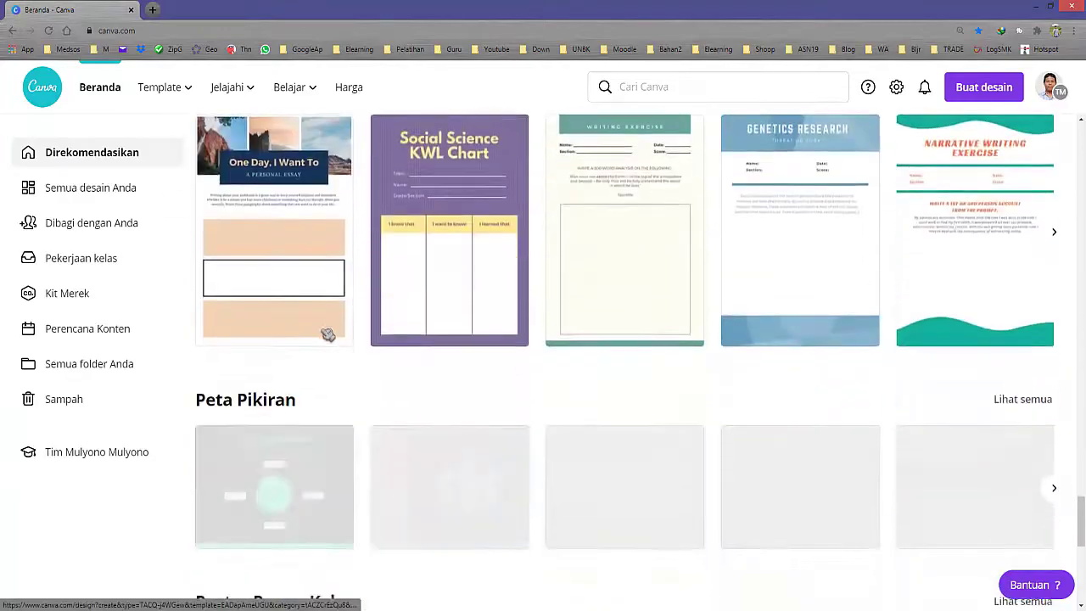
scroll(329, 331, "down", 12)
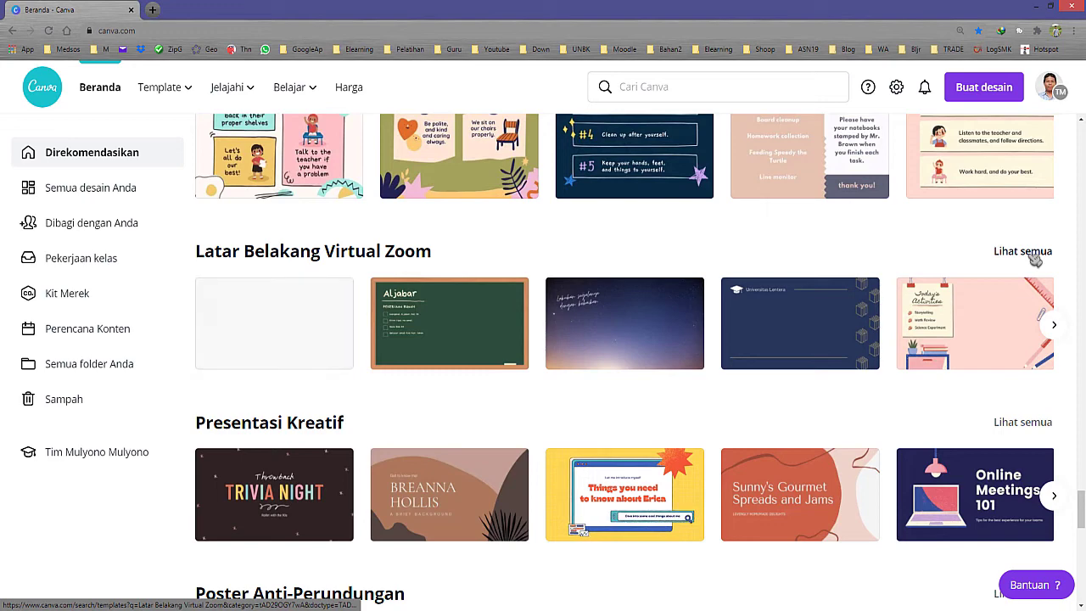
left_click(1031, 254)
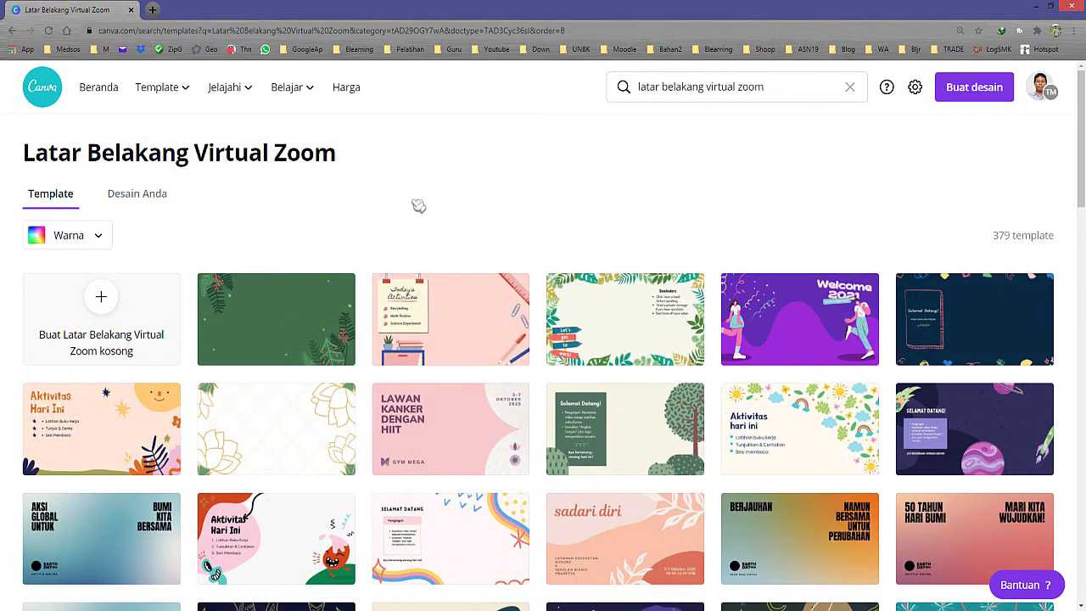
Step: Switch to the Notepad notes and review the points on template choices, online meeting platforms and background size
left_click(263, 609)
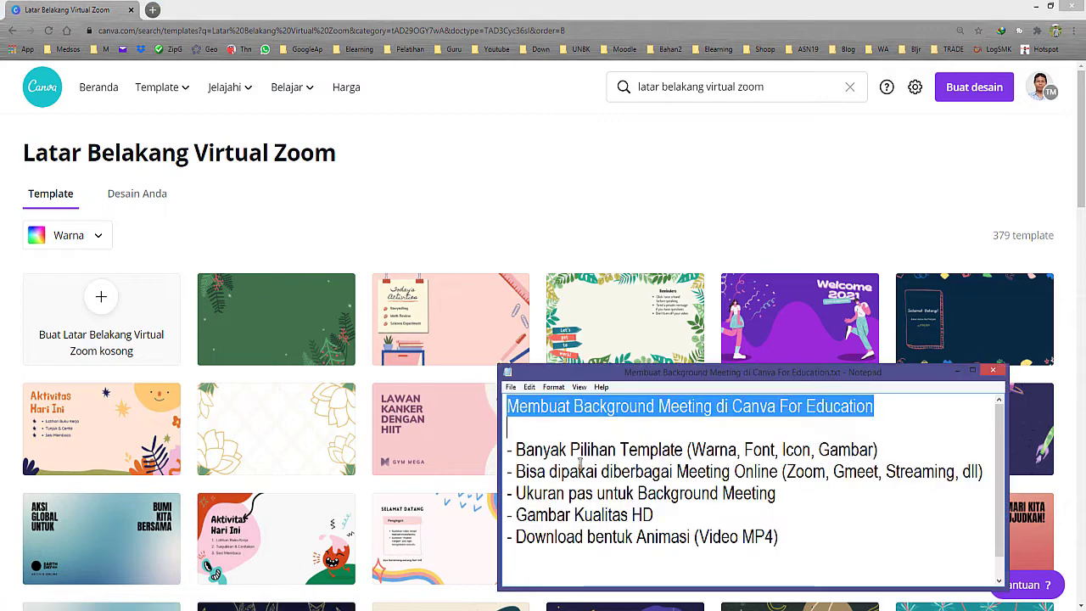
left_click(589, 436)
left_click_drag(515, 449, 859, 449)
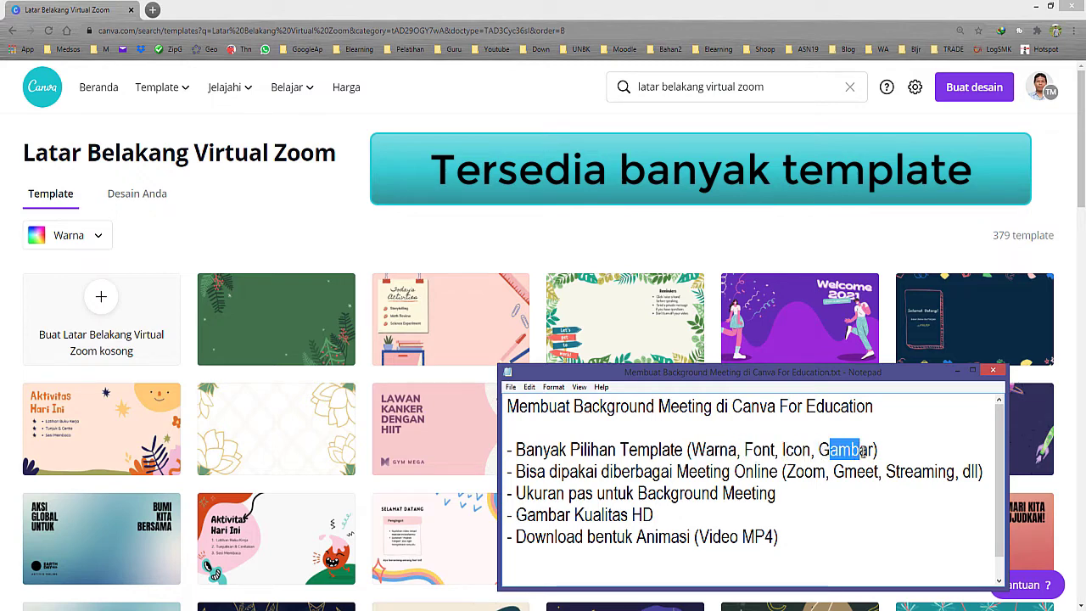
left_click_drag(516, 472, 955, 471)
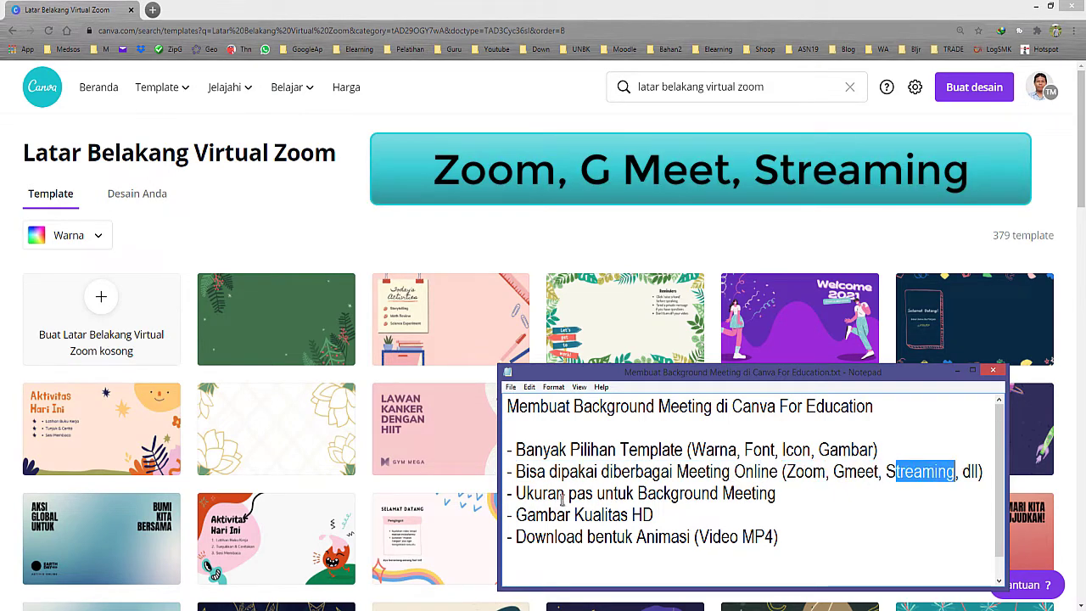
left_click_drag(777, 494, 519, 493)
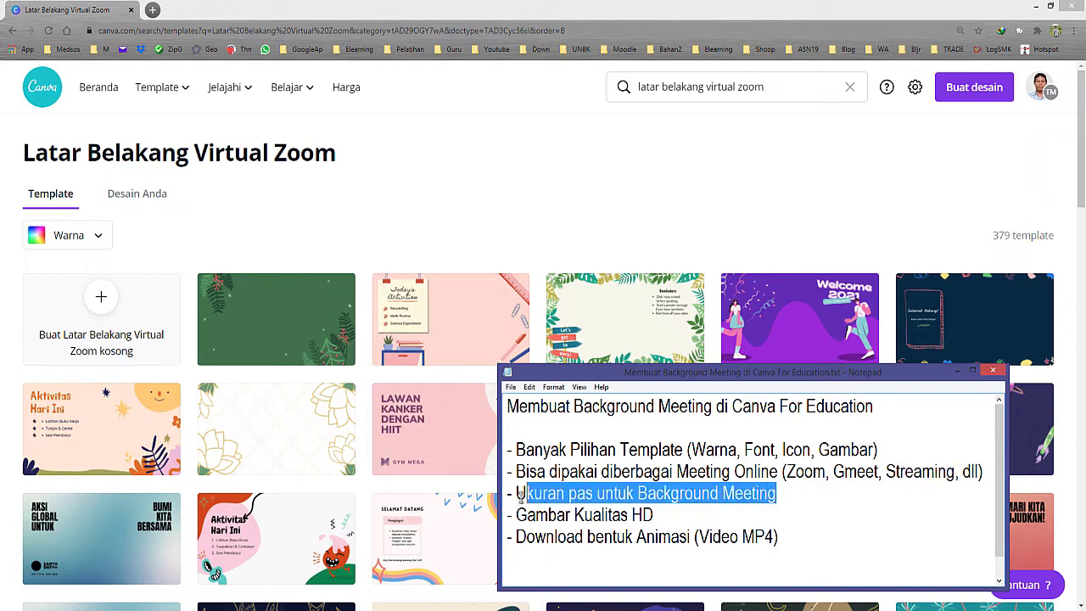
left_click(536, 9)
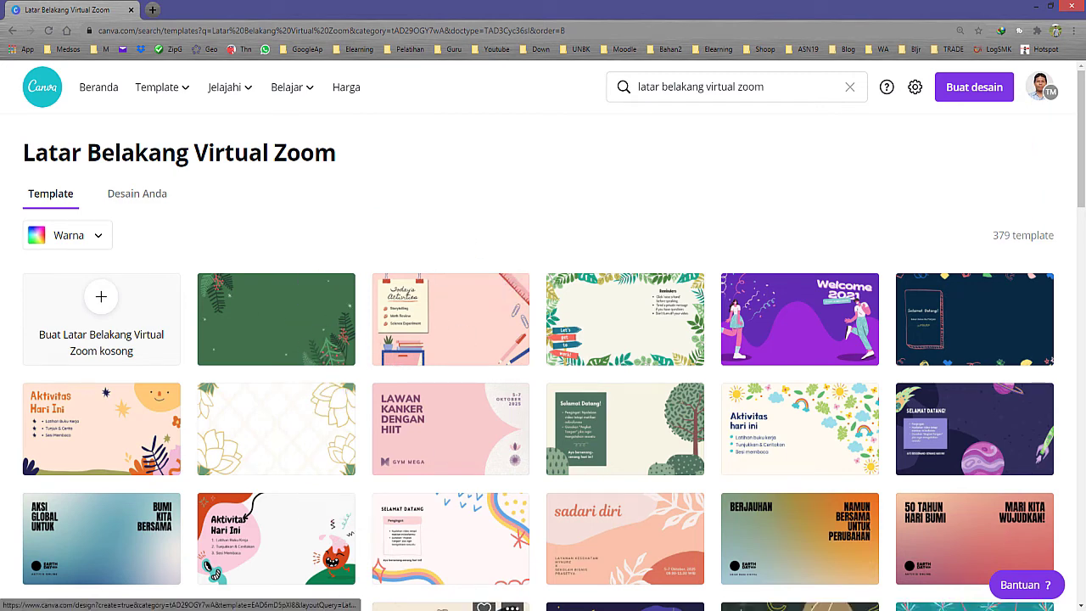
Step: Return to the Notepad notes and review the points on HD image quality and animated MP4 download
key("alt+Tab")
left_click_drag(654, 515, 519, 514)
left_click(625, 519)
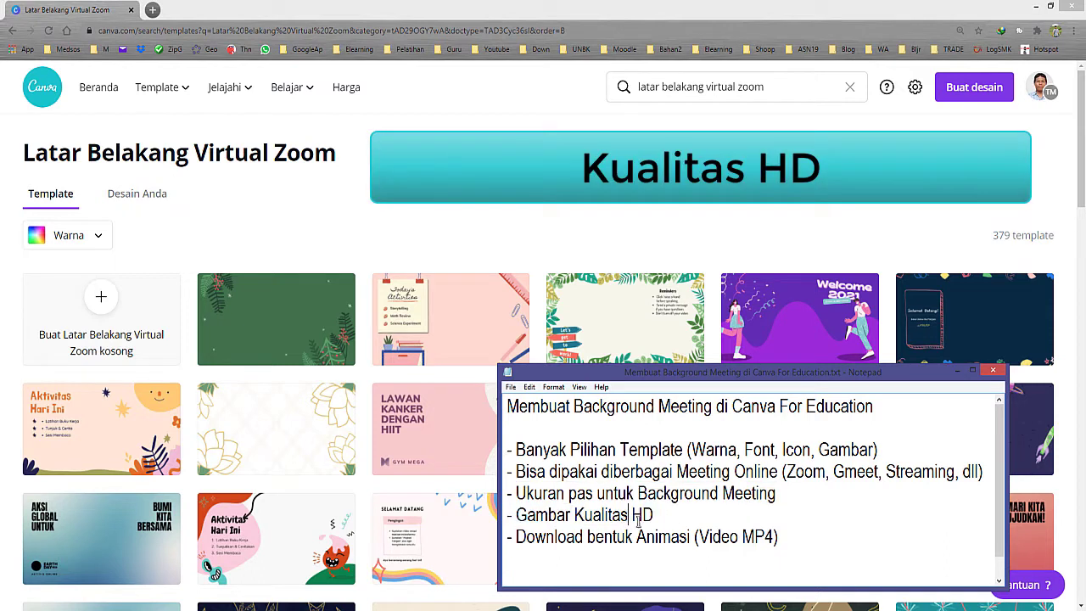
left_click_drag(669, 517, 517, 515)
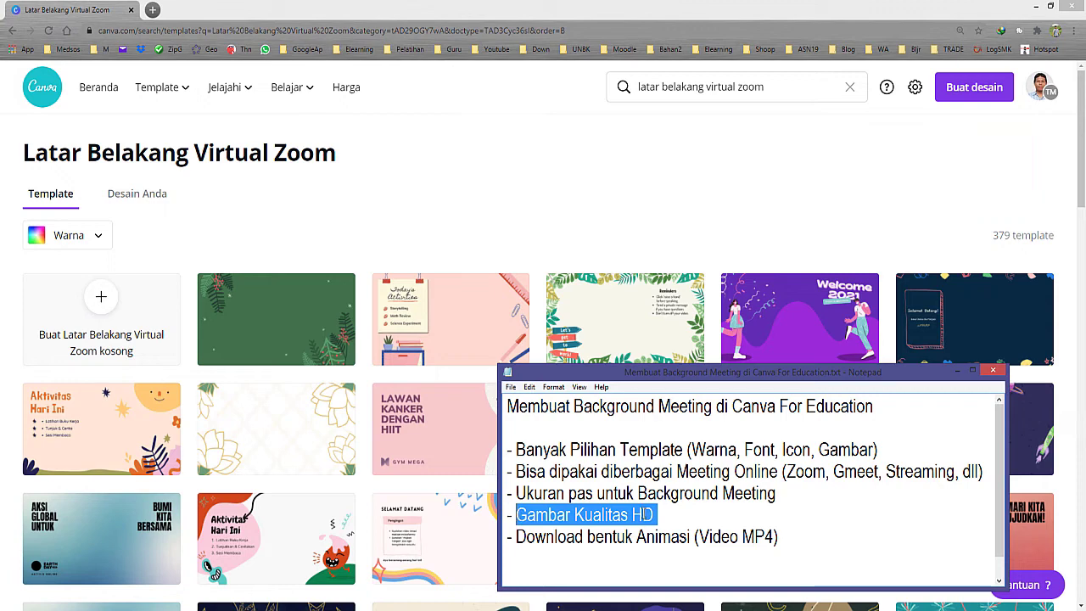
left_click(660, 513)
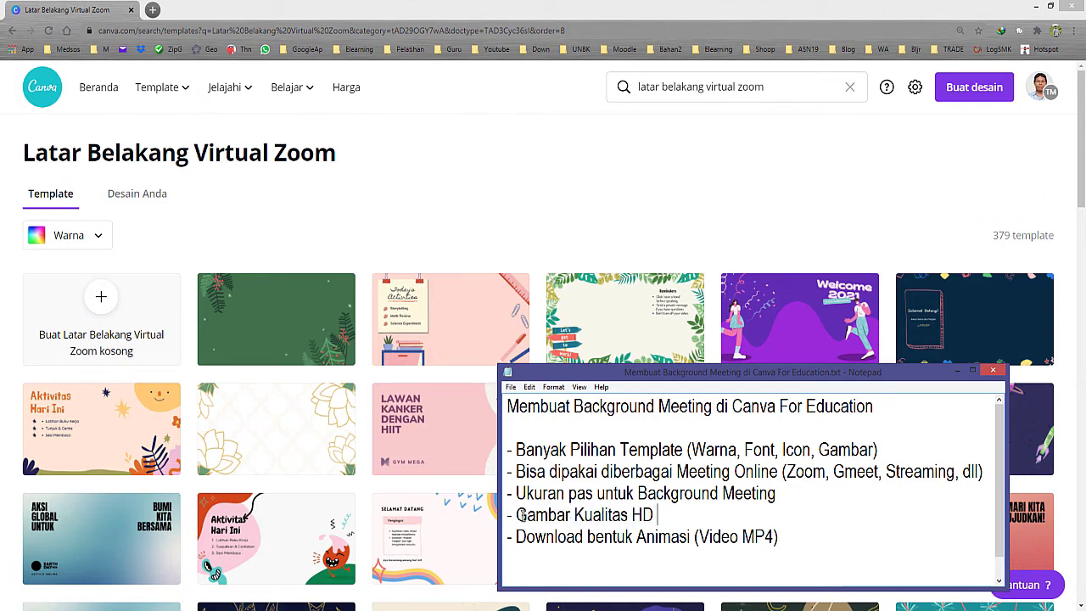
left_click_drag(517, 514, 654, 514)
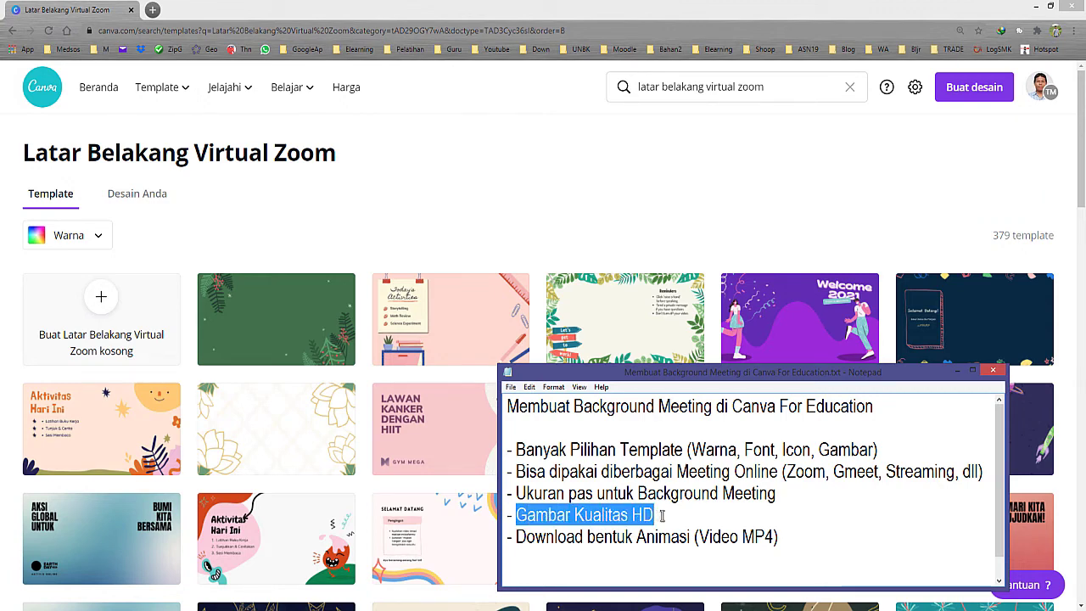
left_click_drag(802, 534, 517, 536)
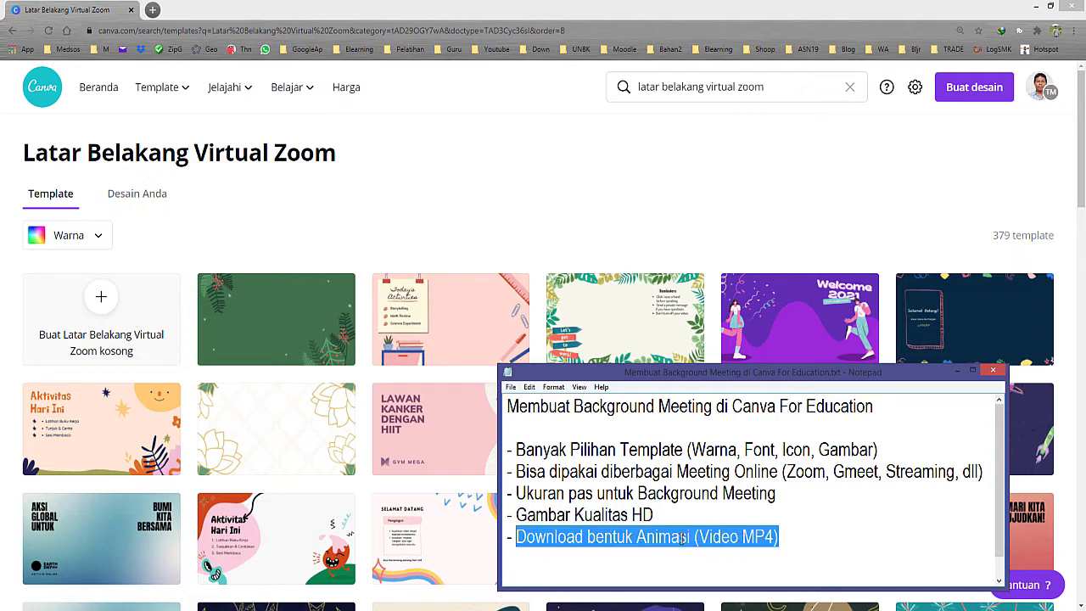
left_click(784, 535)
left_click(517, 8)
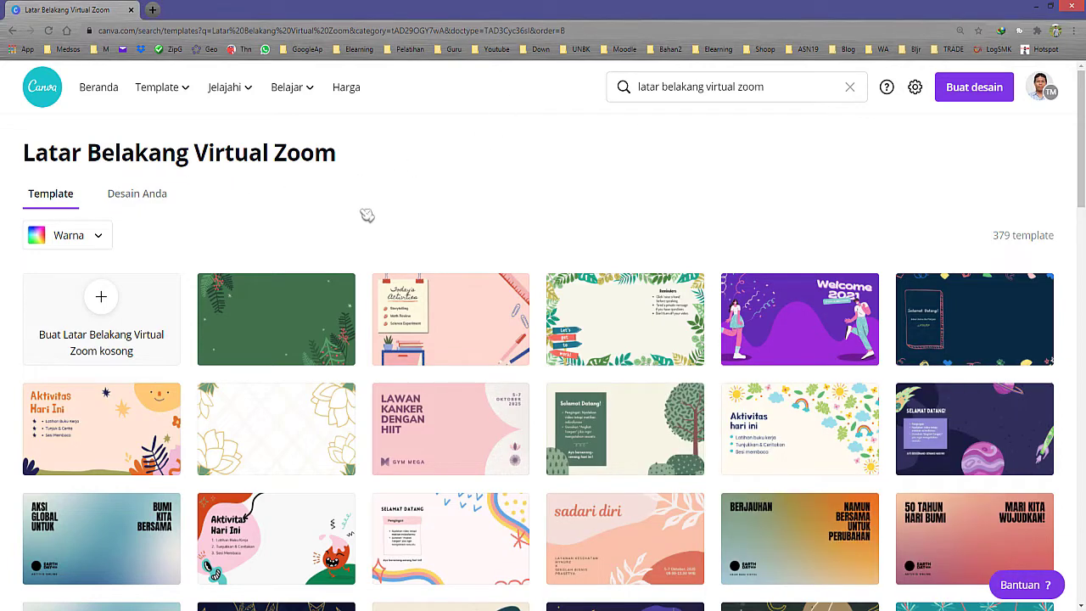
Step: Browse the virtual Zoom backgrounds and open the peach "Aktivitas Hari Ini" template with the smiling sun for editing
scroll(365, 212, "down", 2)
scroll(537, 355, "down", 2)
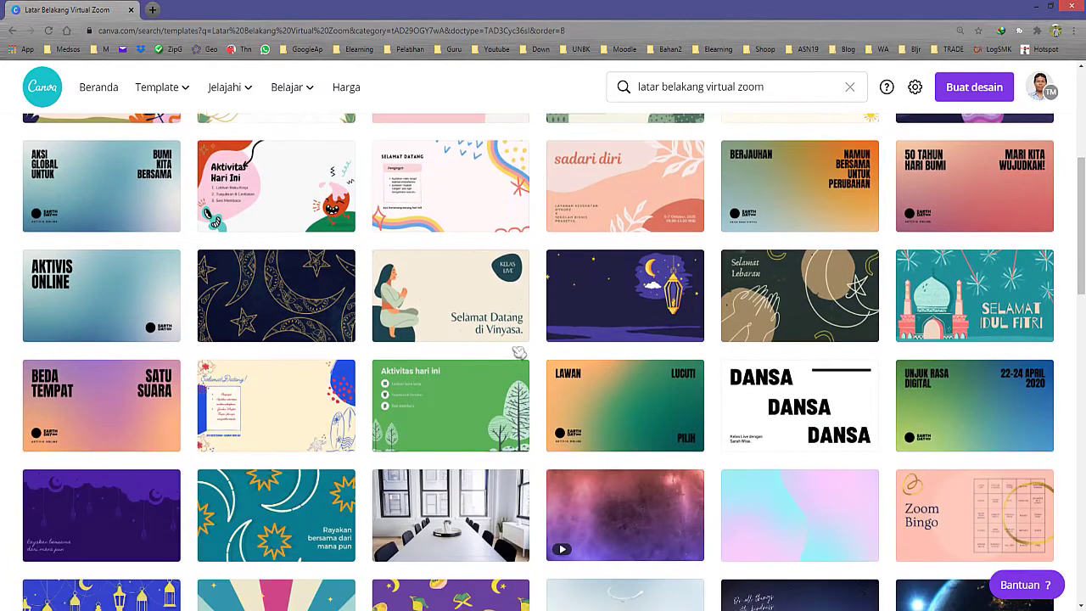
scroll(585, 352, "down", 2)
scroll(458, 359, "down", 2)
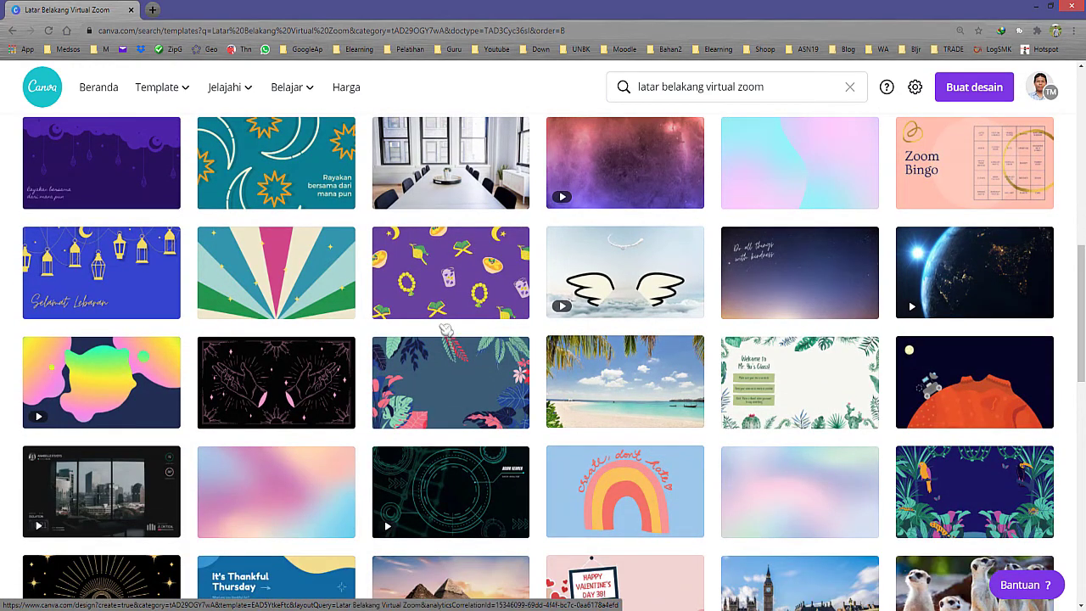
scroll(475, 352, "down", 5)
scroll(513, 353, "down", 3)
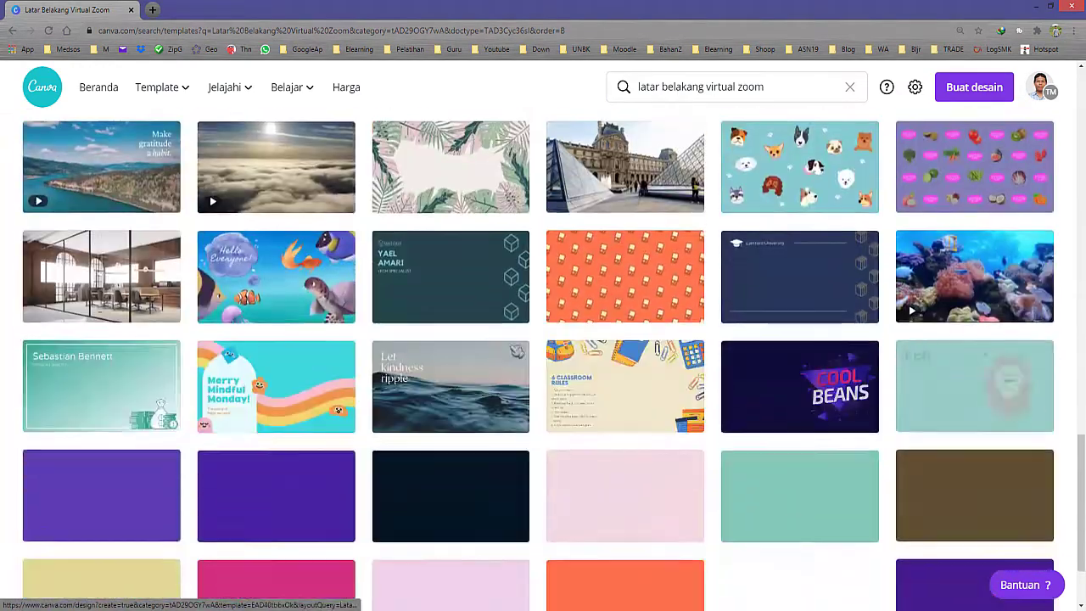
scroll(492, 332, "up", 13)
scroll(456, 315, "up", 4)
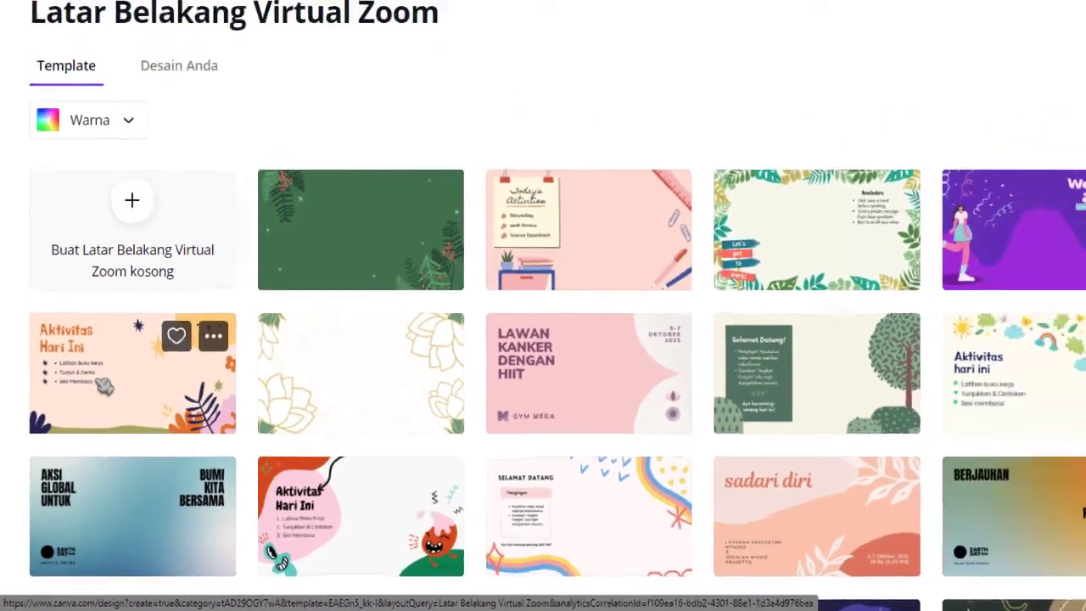
left_click(123, 344)
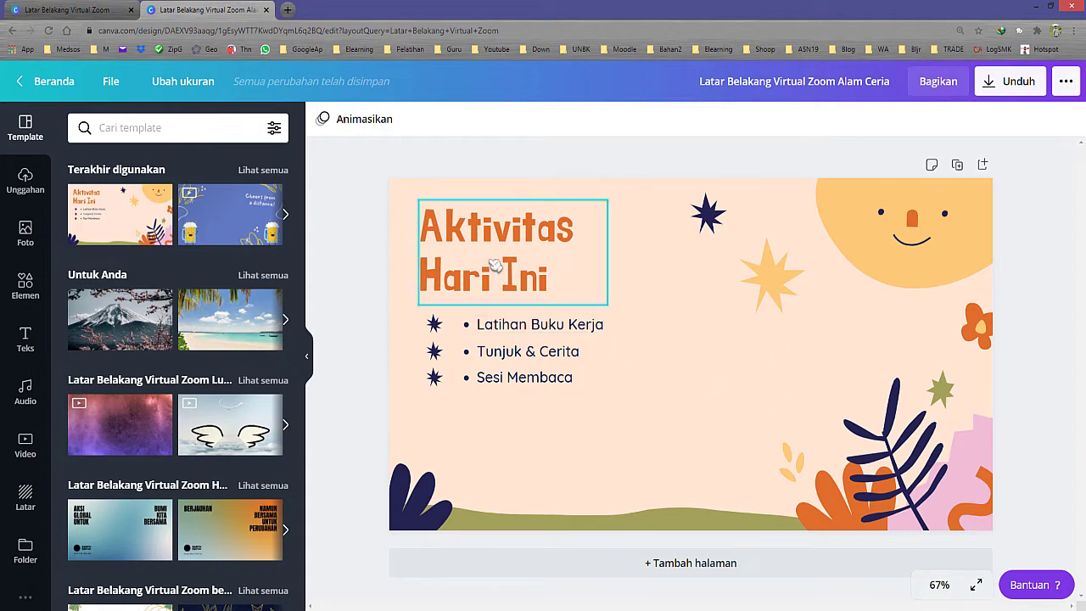
Step: Replace the "Aktivitas Hari Ini" heading with "Meeting Pertama" on two lines
left_click(514, 236)
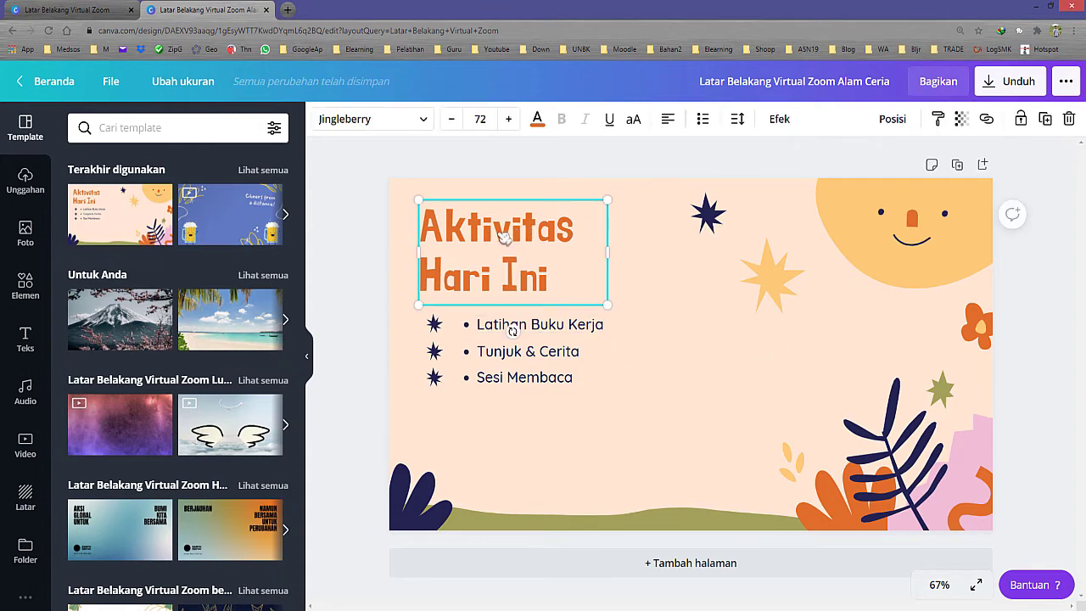
left_click(514, 243)
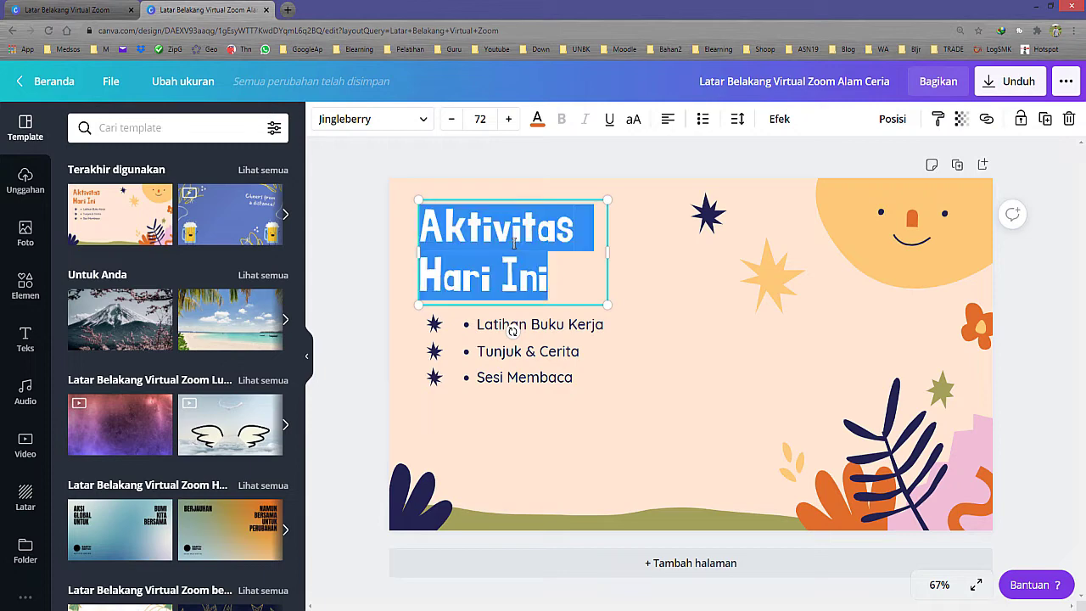
left_click(553, 276)
type("Meeting")
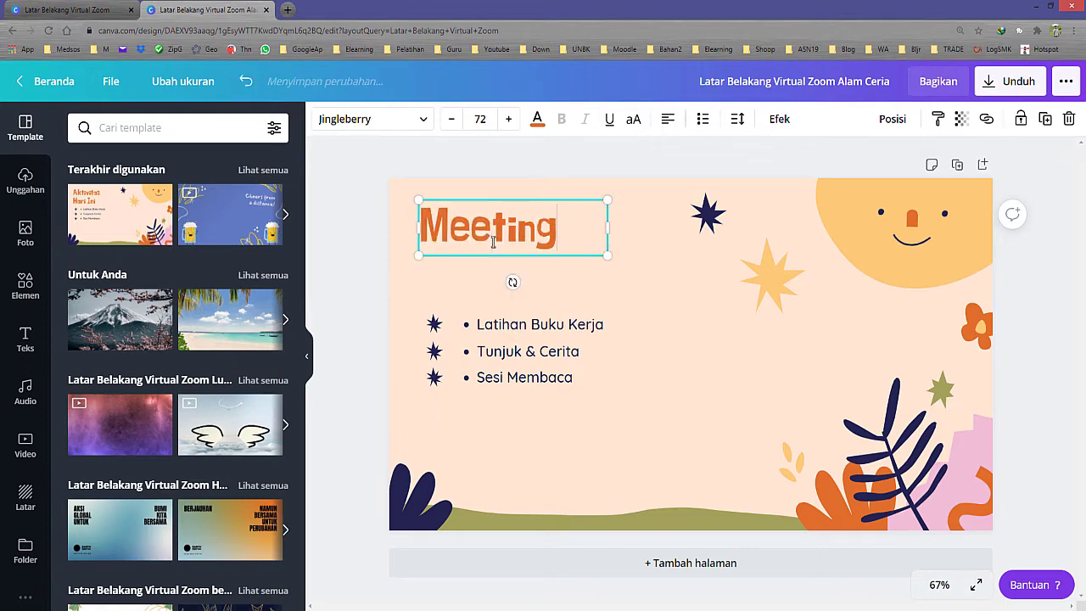
key("Return")
type("Pert")
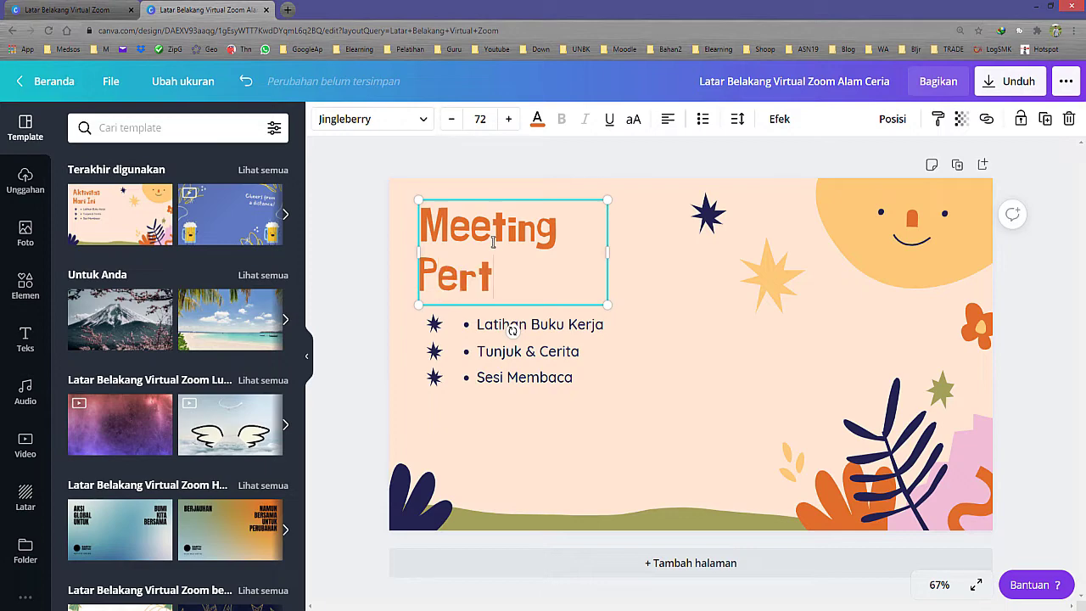
type("ama")
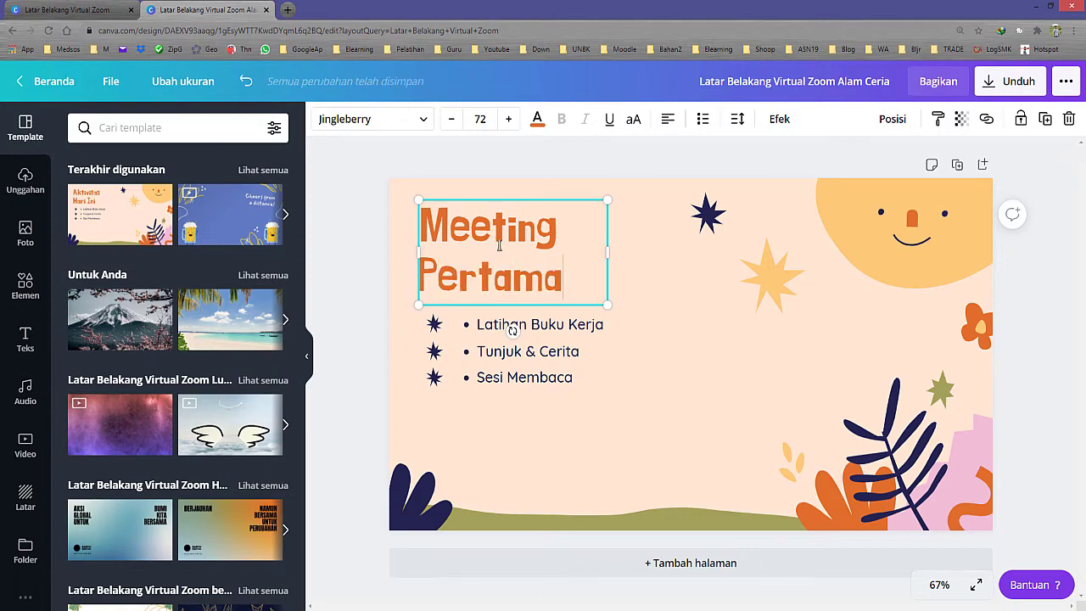
left_click_drag(559, 278, 429, 236)
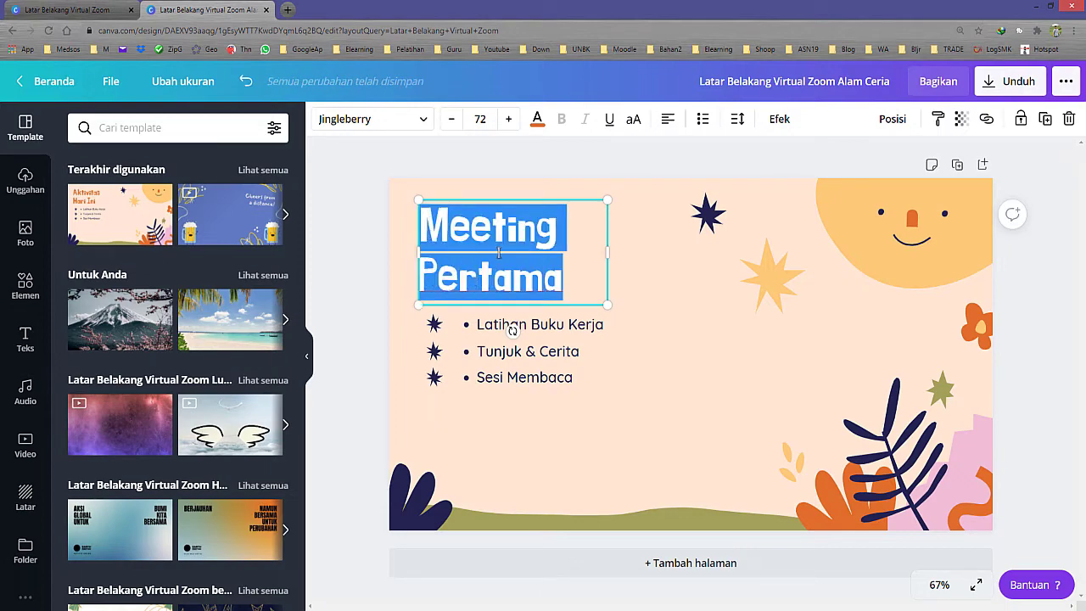
Step: Replace the first agenda item "Latihan Buku Kerja" with "Pendahuluan"
left_click(568, 324)
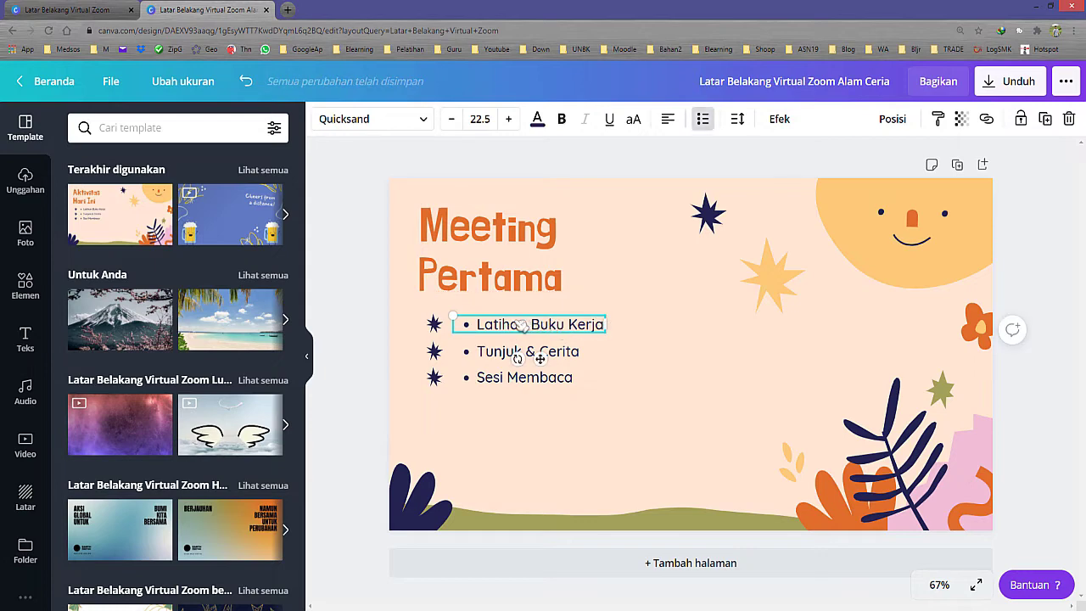
left_click(521, 325)
left_click(517, 324)
left_click_drag(479, 324, 599, 325)
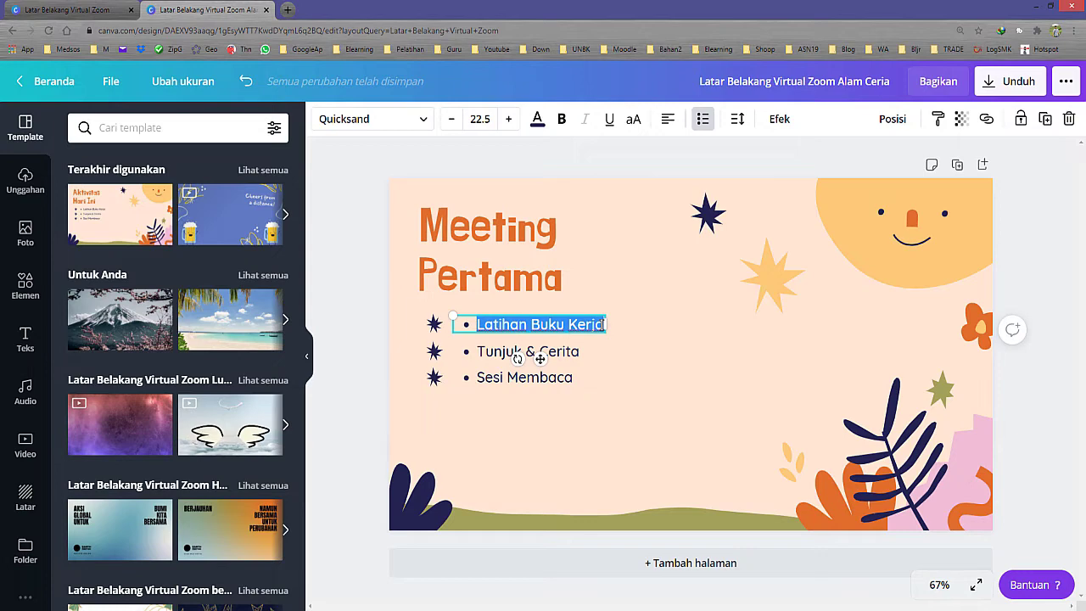
type("Pendahuluan")
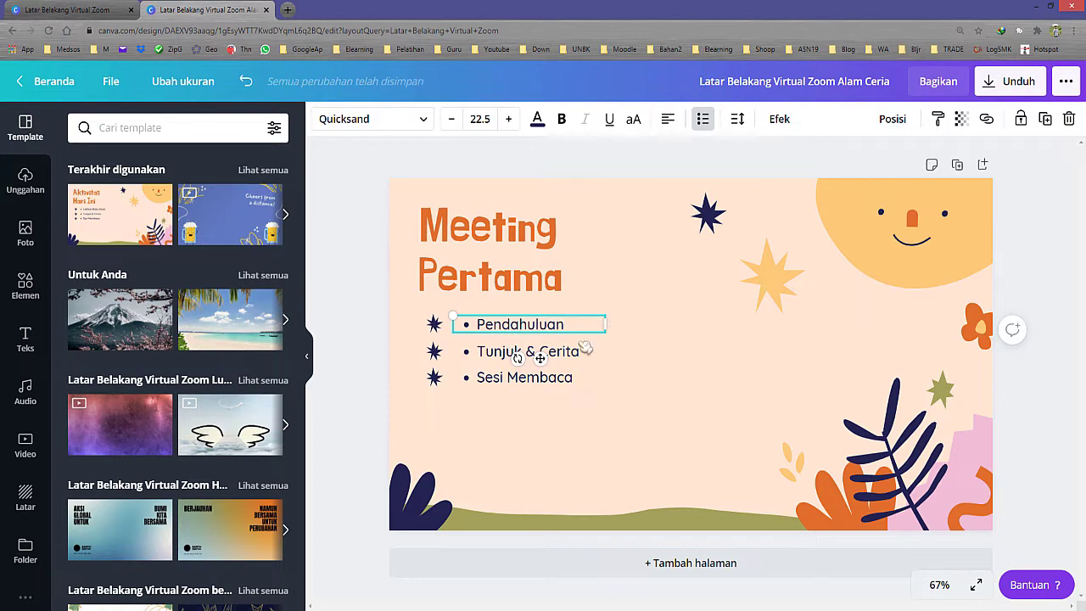
Step: Replace the second agenda item with "Isi" and the third with "Tanya Jawab"
left_click(583, 350)
triple_click(582, 351)
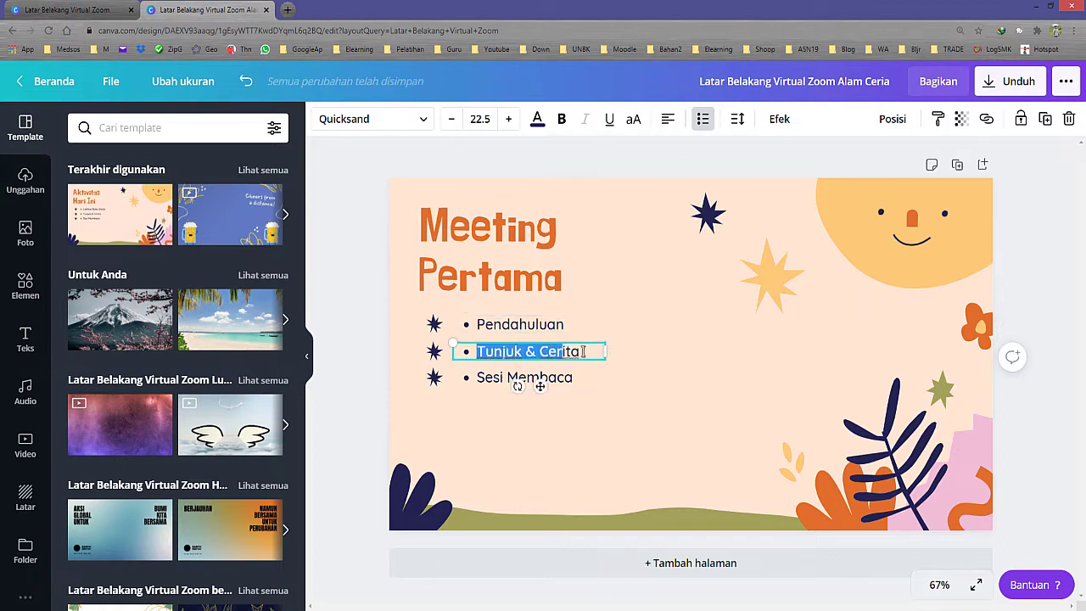
key("BackSpace")
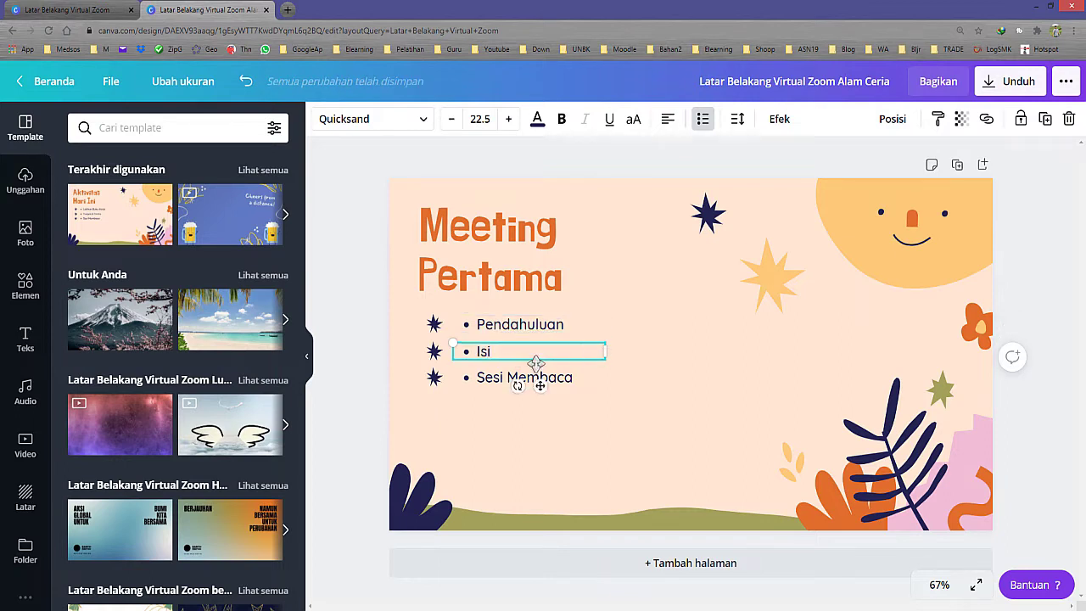
triple_click(497, 378)
type("Tan")
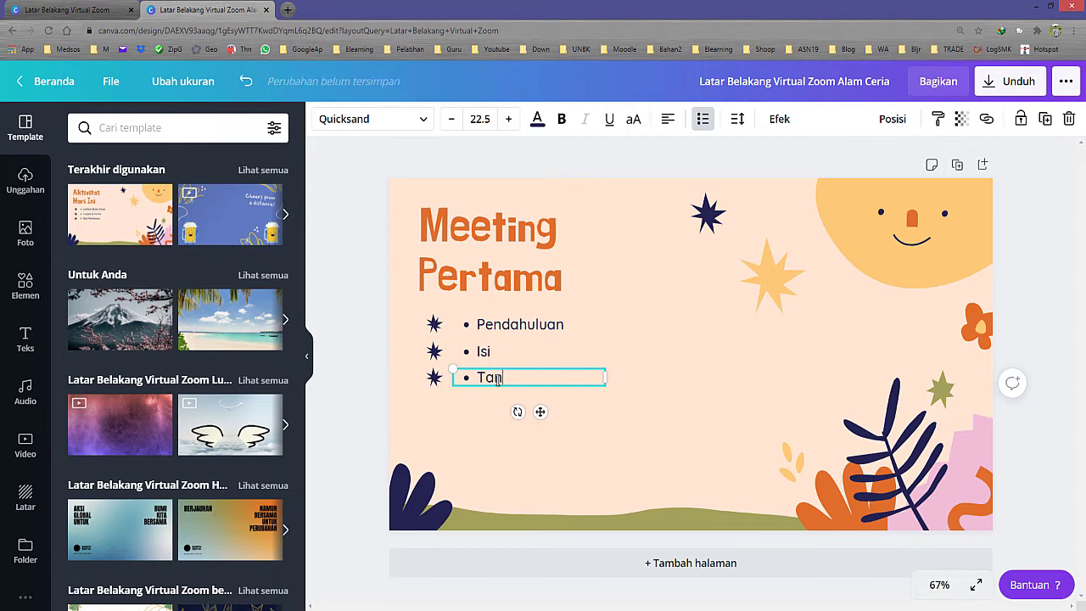
type("ya Jawab")
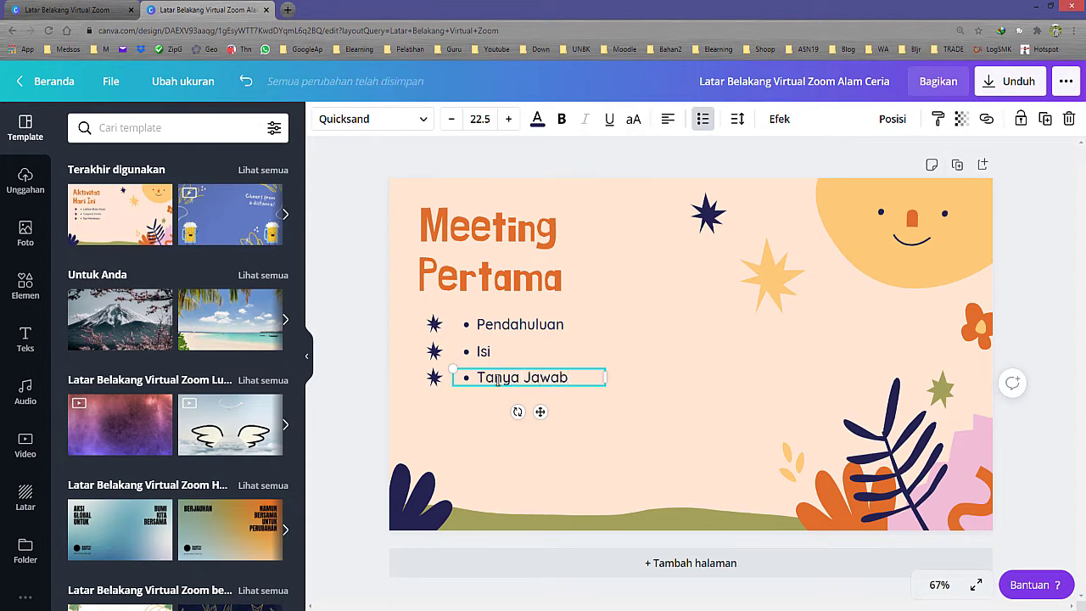
left_click(658, 346)
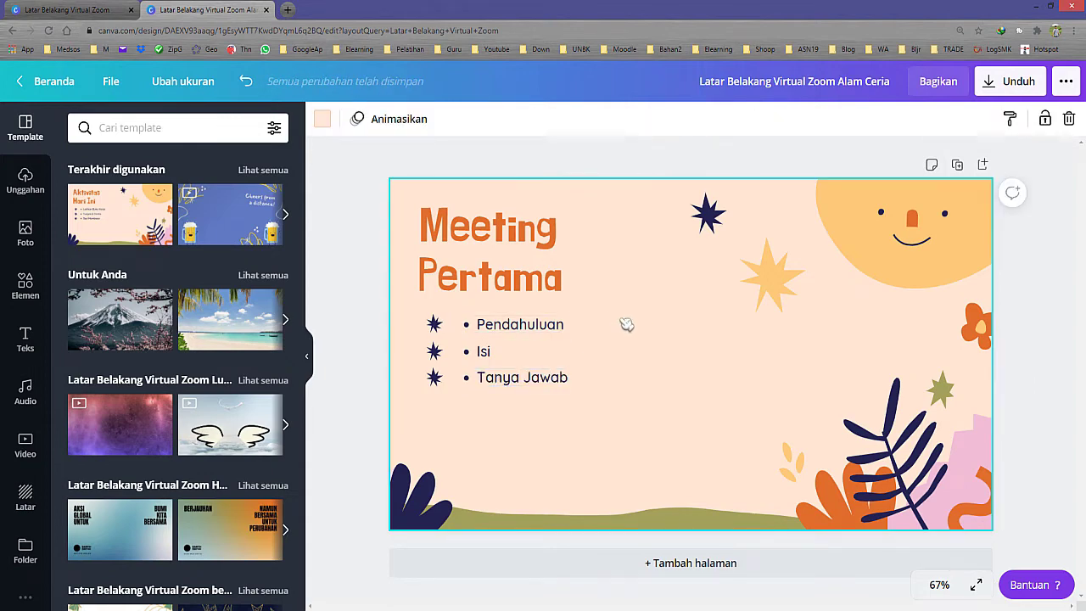
Step: Select the three agenda lines below the heading together and slightly enlarge their font size
left_click_drag(614, 314, 509, 396)
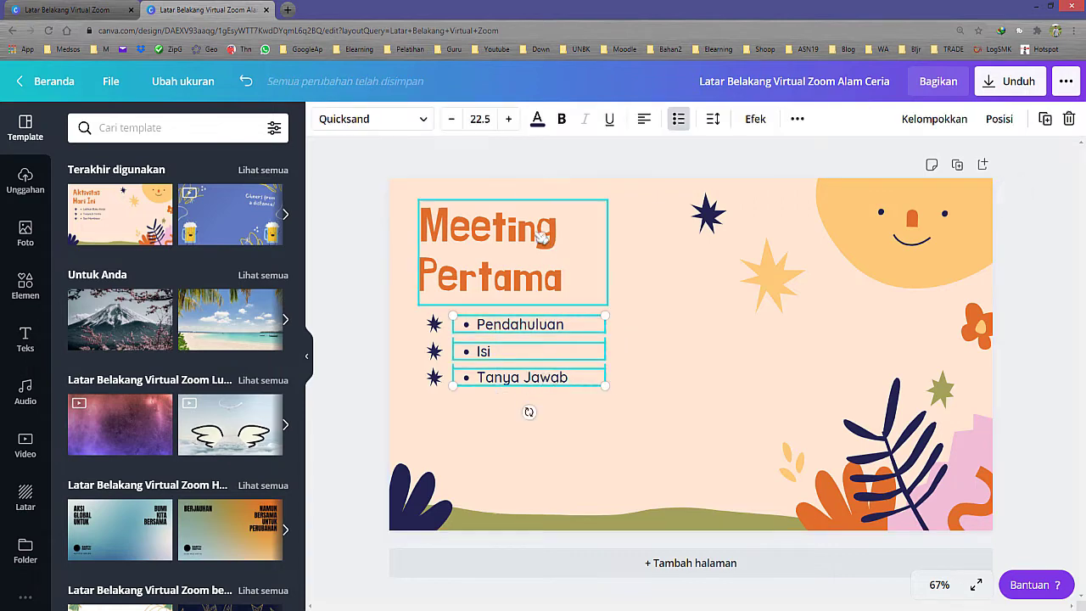
left_click(509, 120)
left_click(509, 119)
left_click(452, 119)
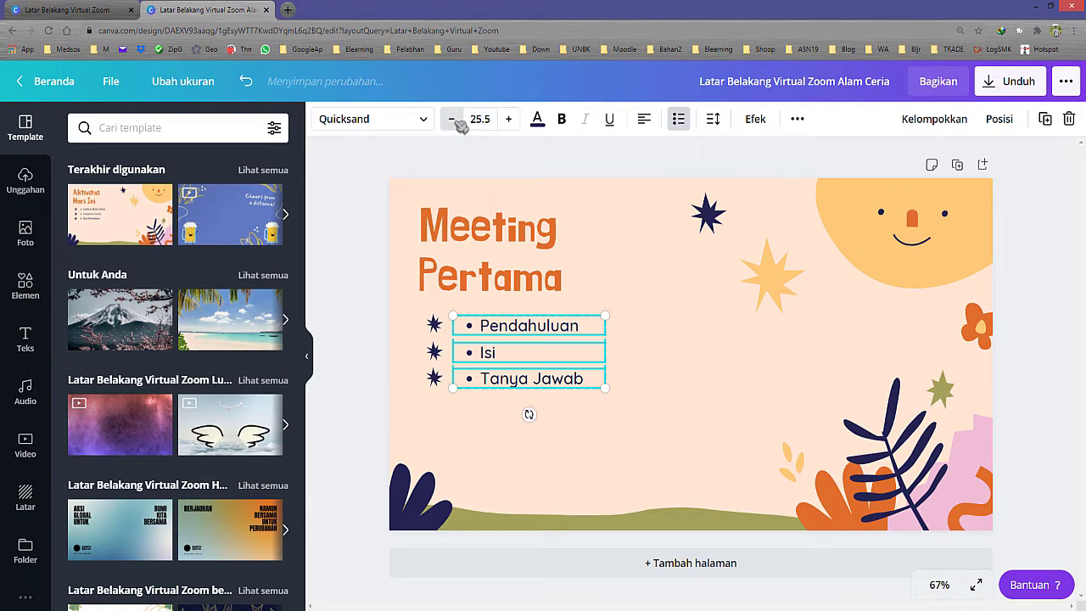
Step: Change the text colour of the "Meeting Pertama" heading to the standard red
left_click(498, 227)
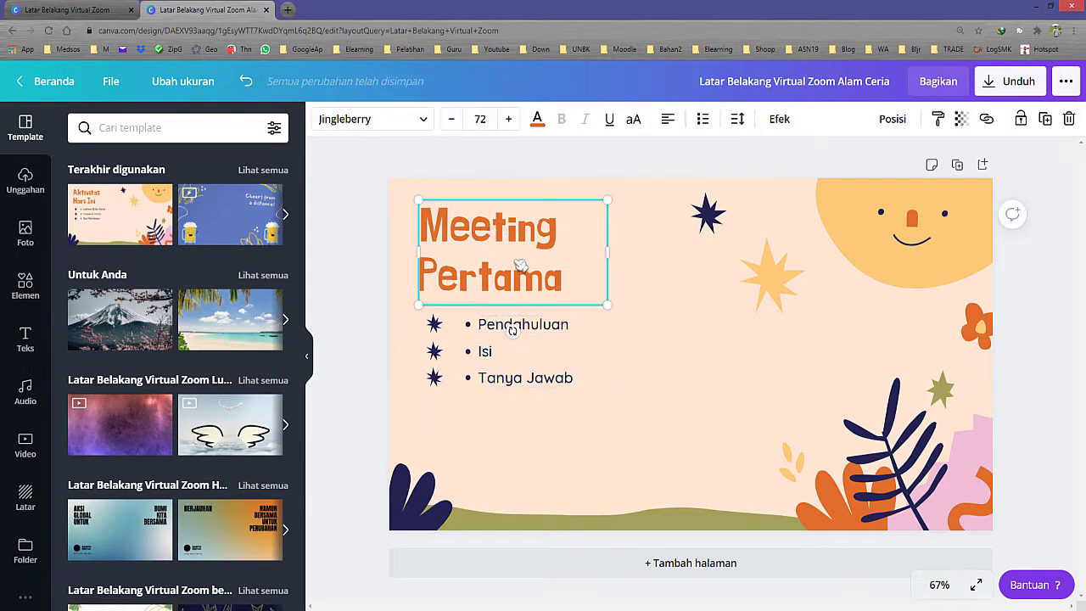
left_click(538, 120)
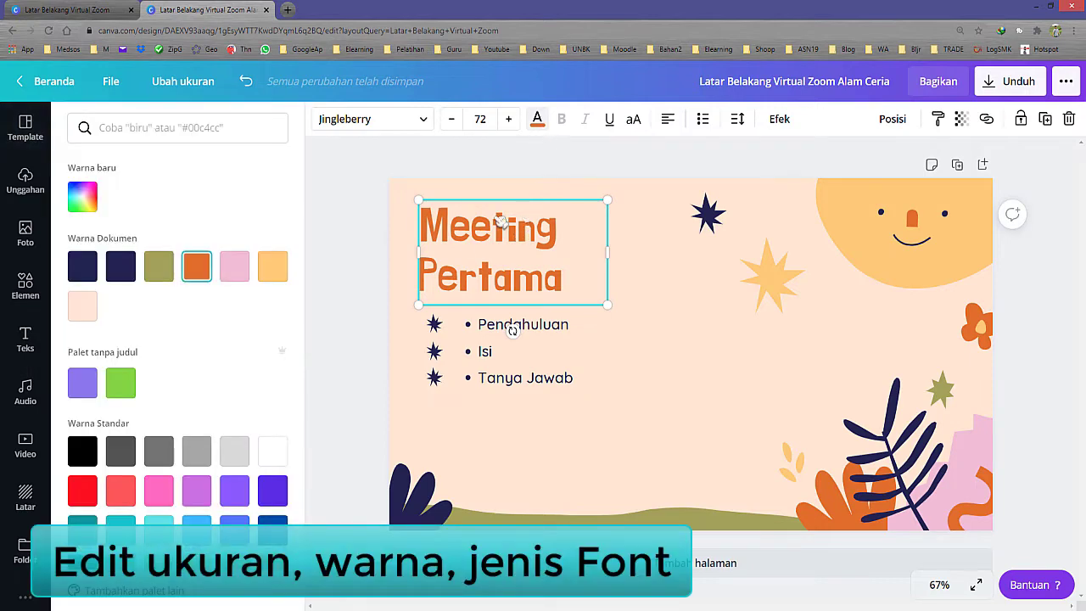
left_click(122, 386)
left_click(82, 490)
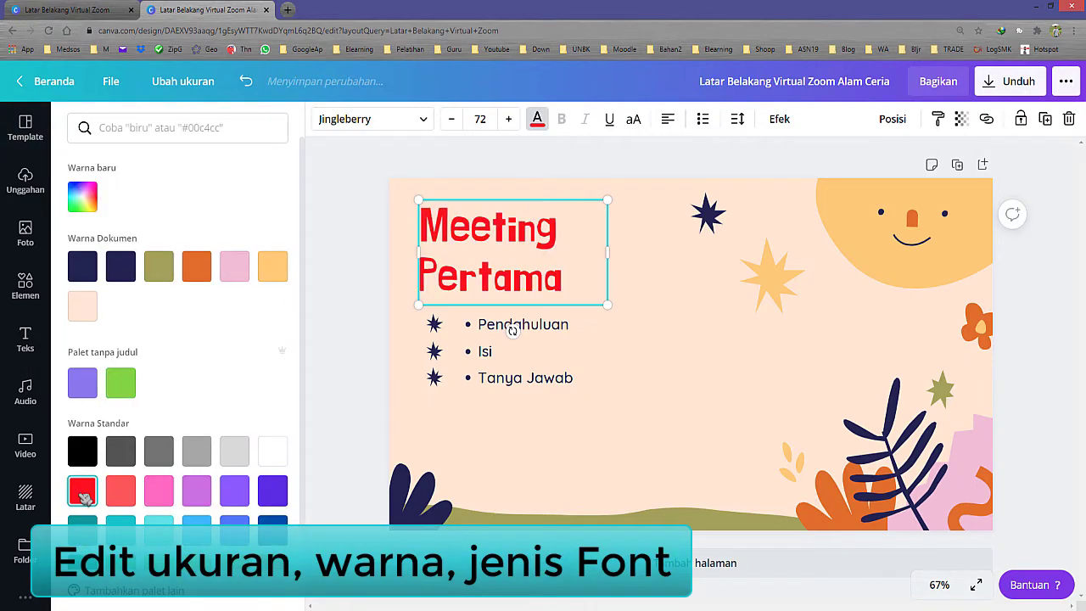
left_click(353, 281)
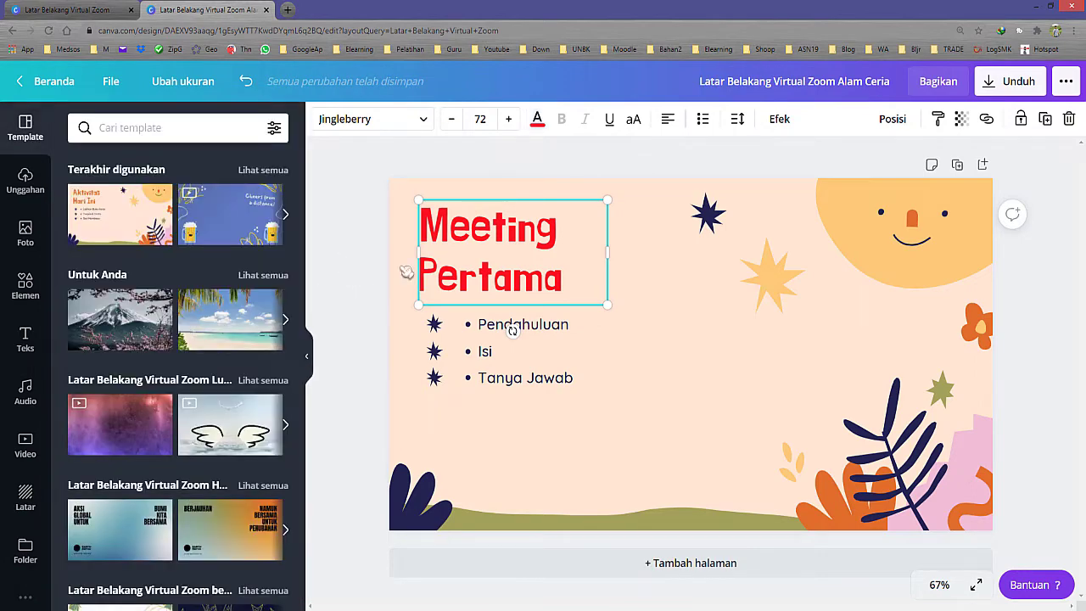
Step: Try the Hey Gotcha!, Bree Serif and Advetime fonts on the heading and set it back to Jingleberry
left_click(432, 123)
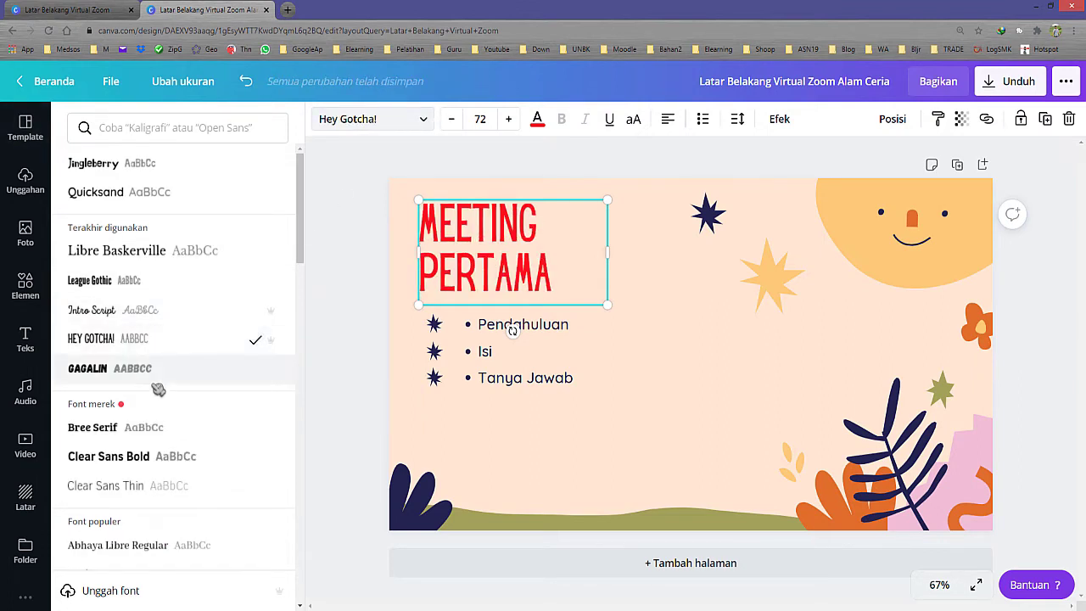
scroll(123, 386, "down", 1)
left_click(136, 375)
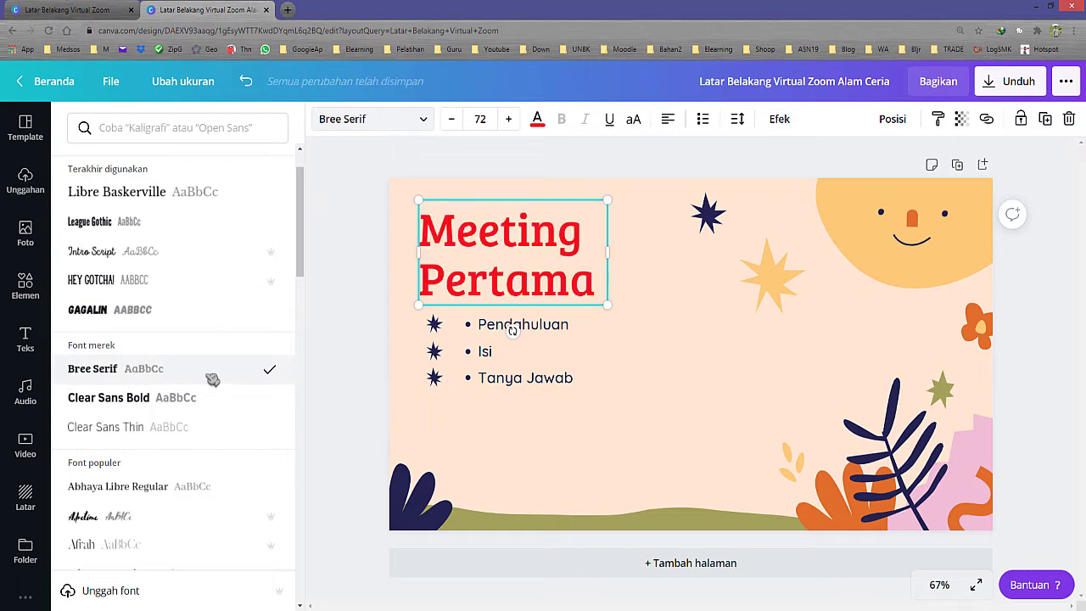
left_click(174, 400)
scroll(186, 458, "down", 2)
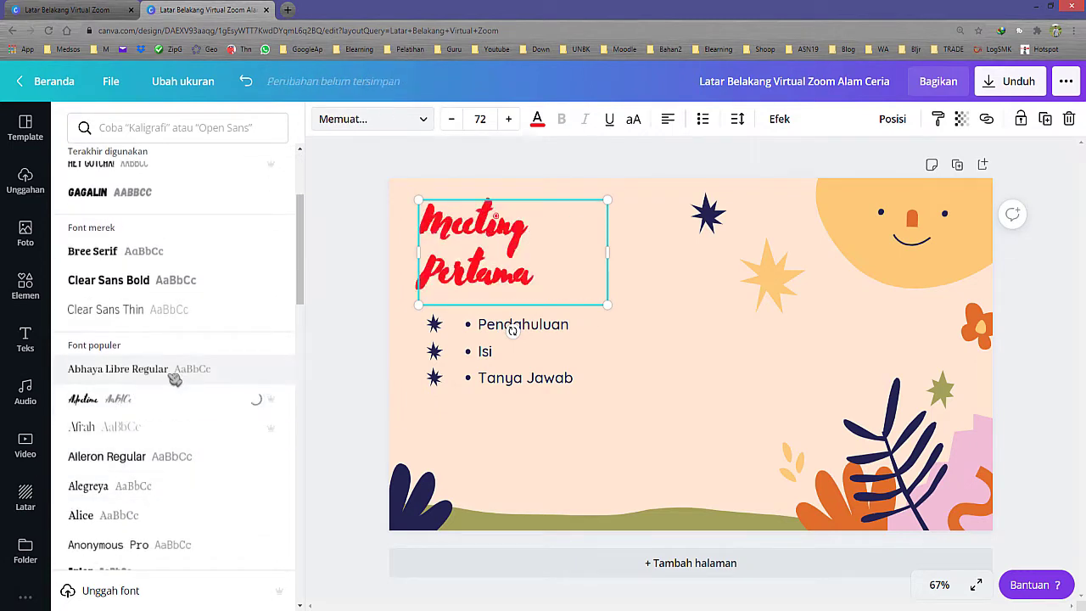
scroll(215, 453, "down", 3)
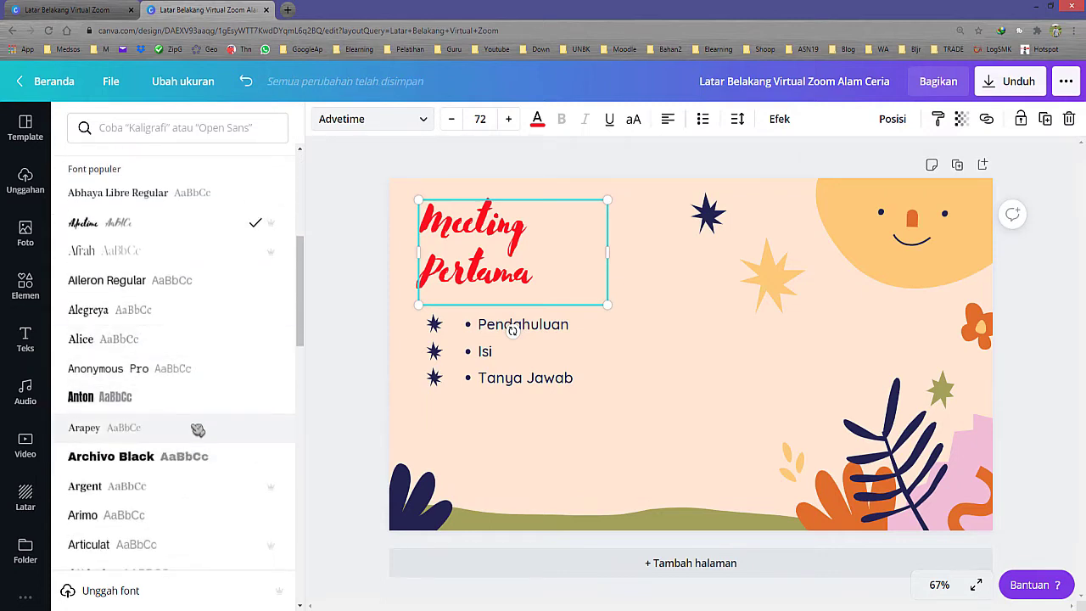
scroll(188, 462, "down", 3)
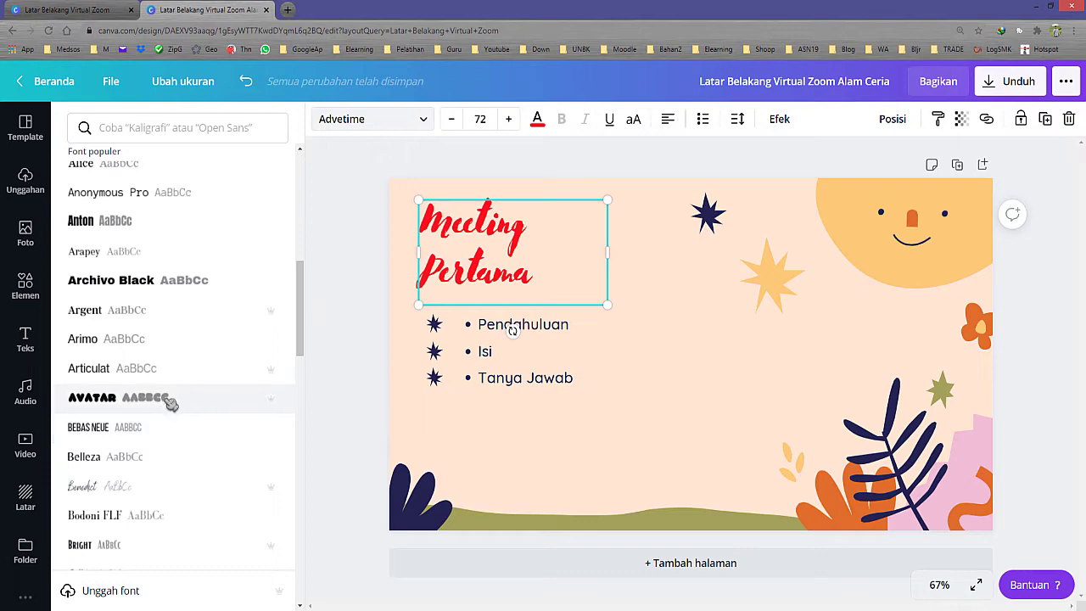
scroll(169, 370, "up", 4)
scroll(175, 368, "up", 5)
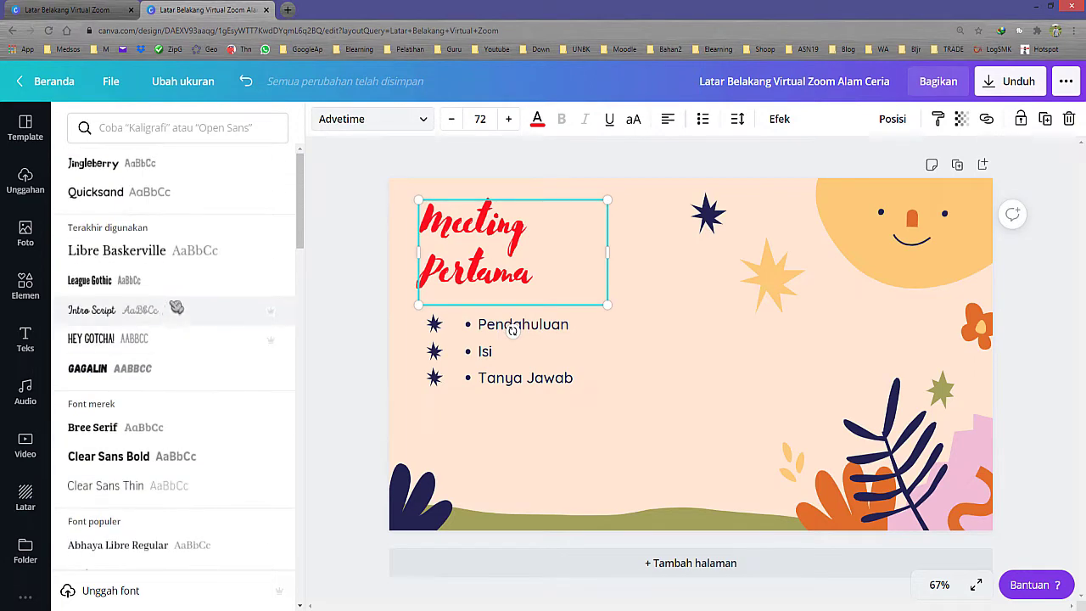
left_click(130, 165)
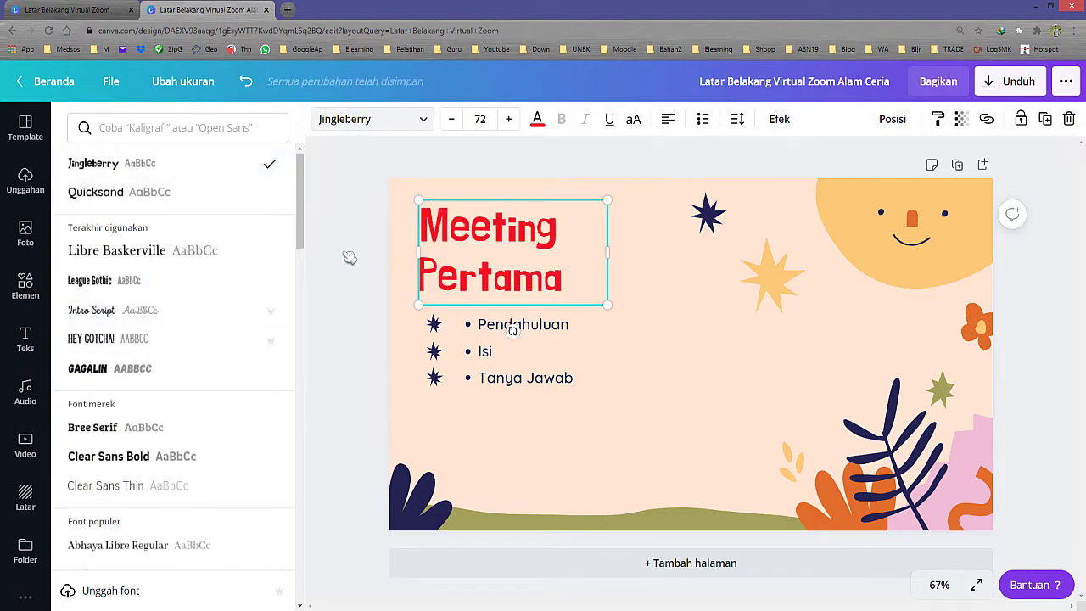
left_click(609, 240)
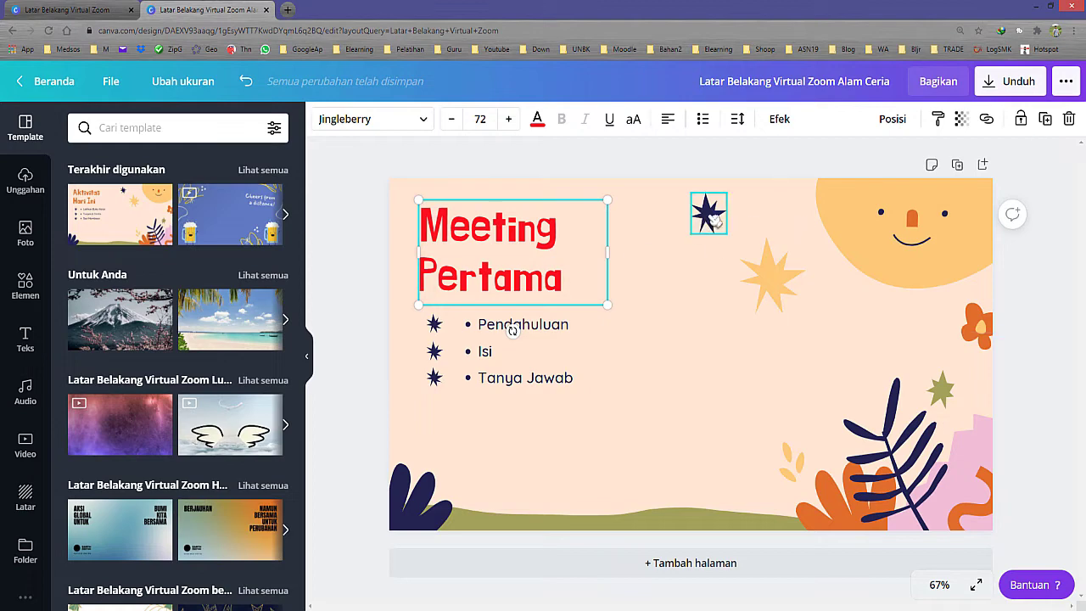
Step: Search the design elements library for "number"
left_click(780, 282)
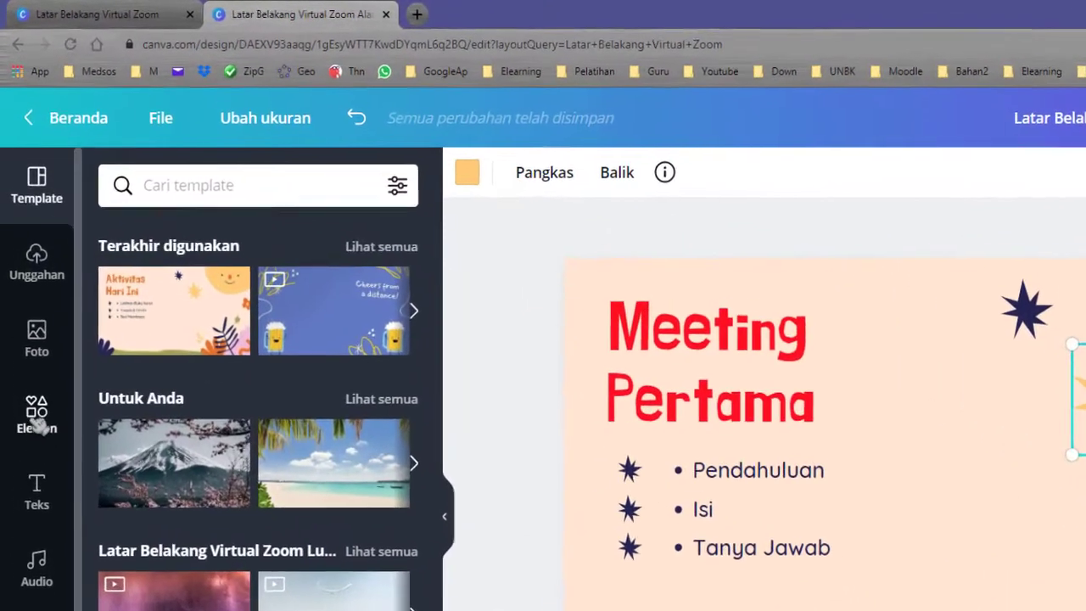
left_click(37, 417)
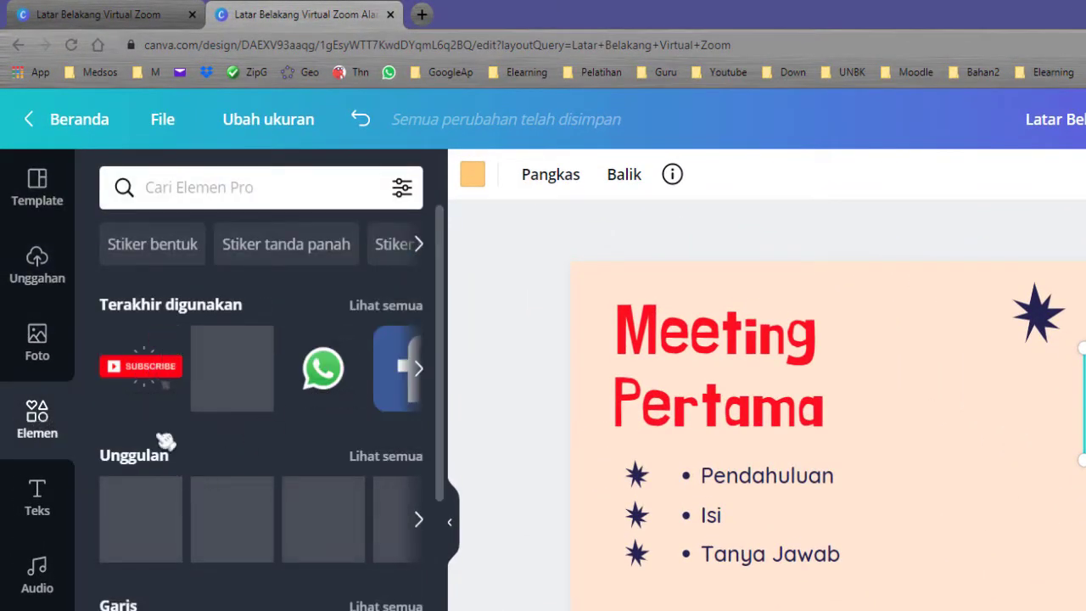
scroll(261, 382, "down", 3)
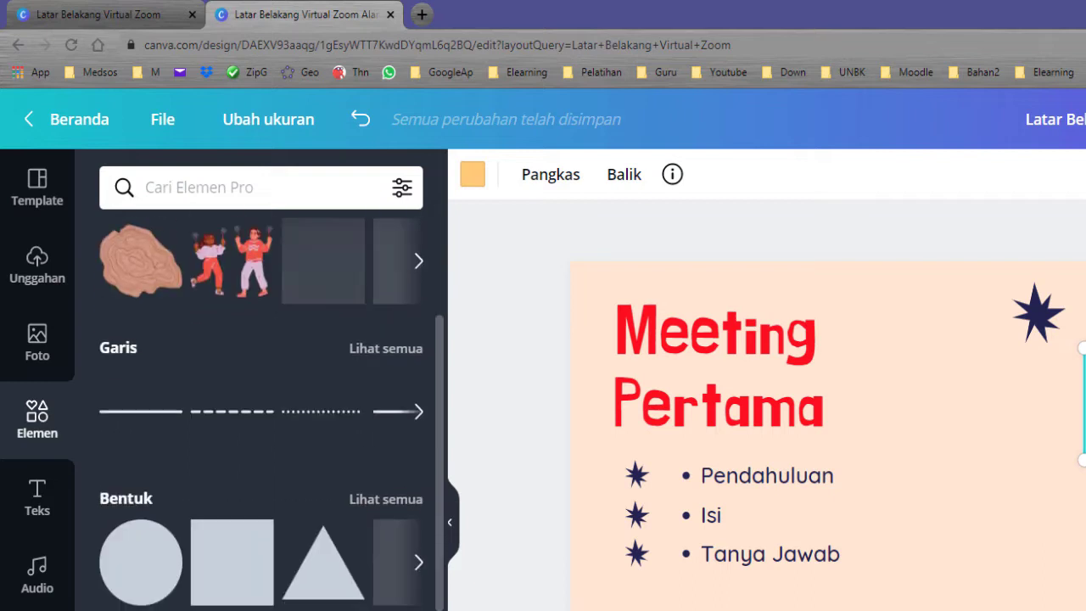
scroll(261, 382, "up", 3)
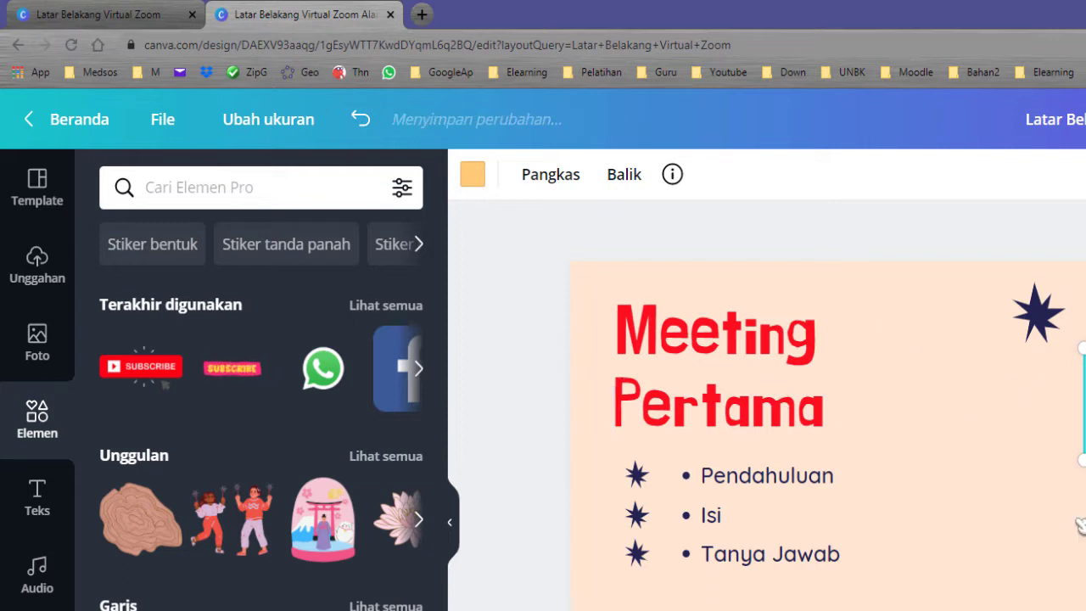
left_click(213, 187)
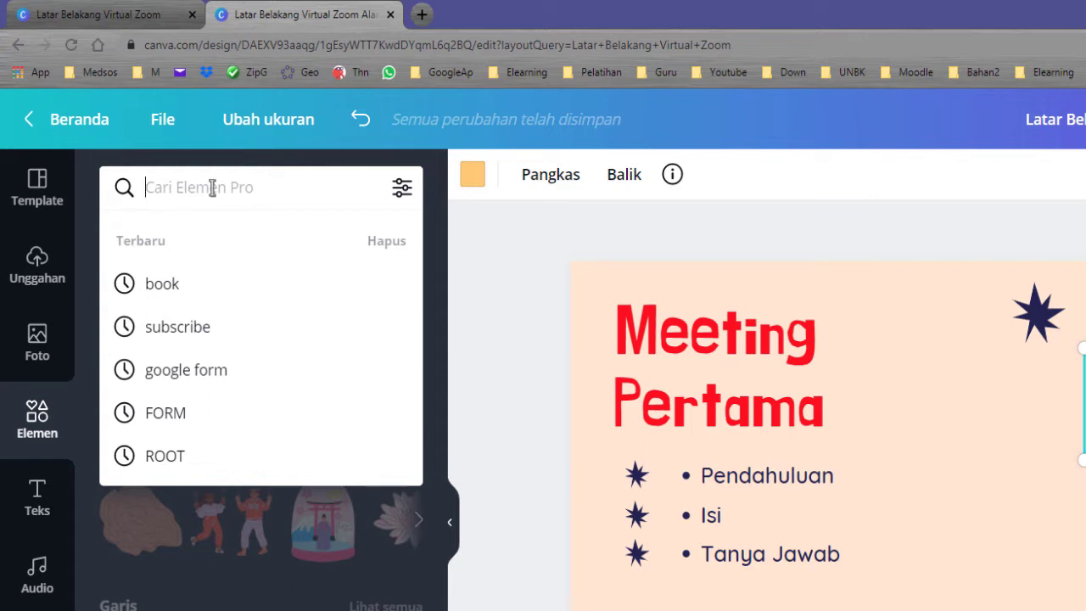
type("number")
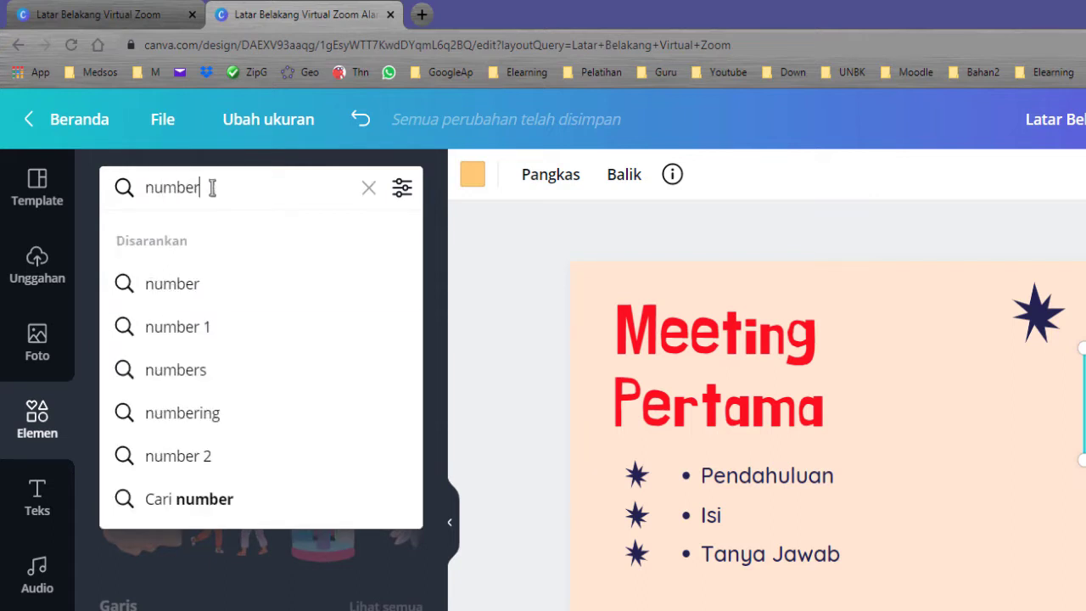
key("Return")
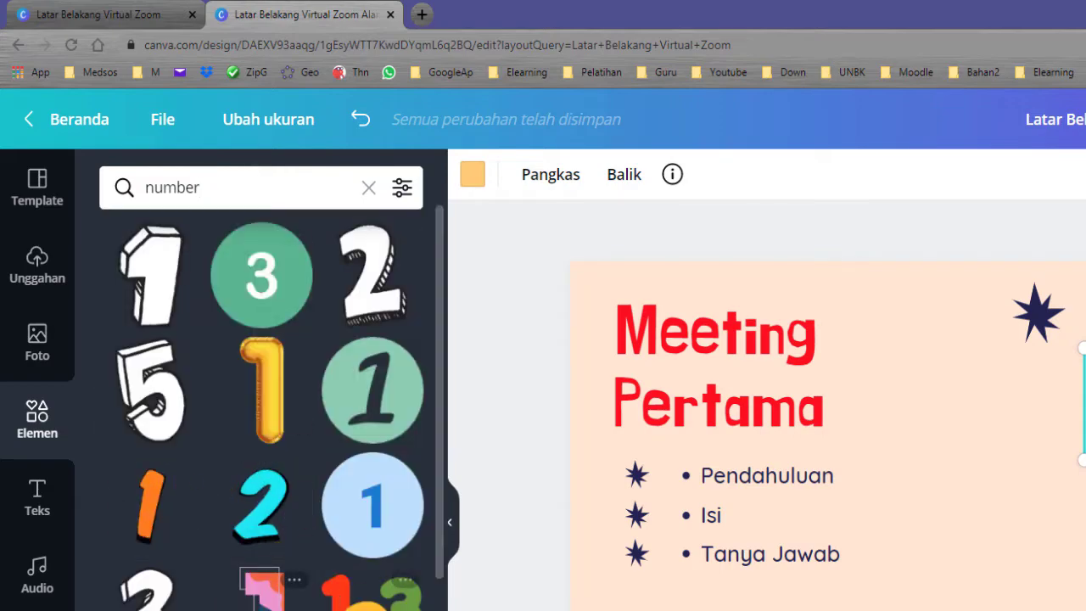
Step: Insert the free animated pink number 4, shrink it to less than half its size and place it over the smiling sun
scroll(326, 596, "down", 2)
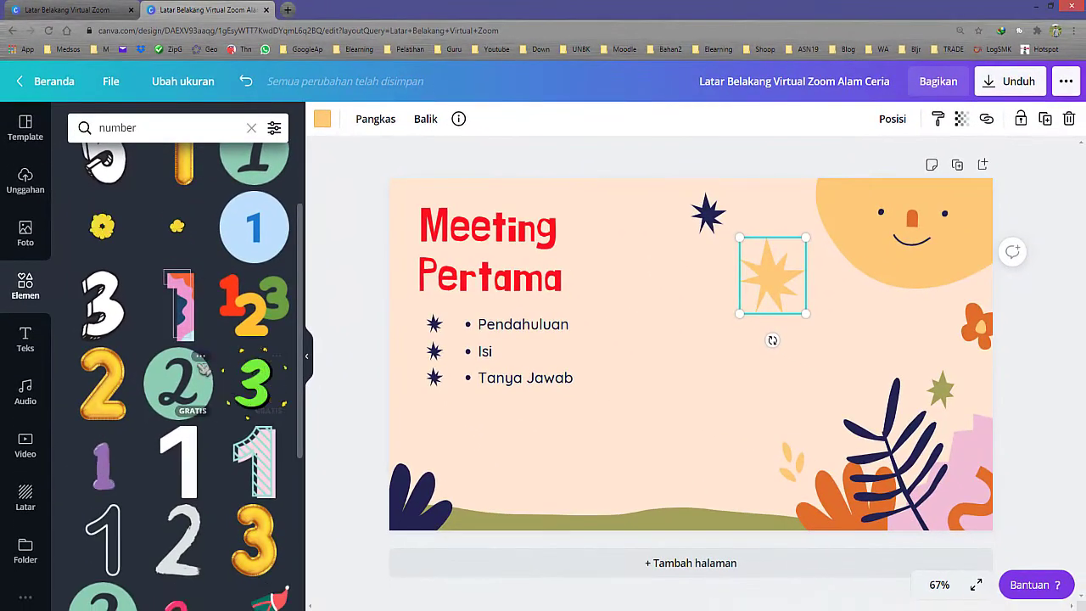
scroll(260, 592, "down", 2)
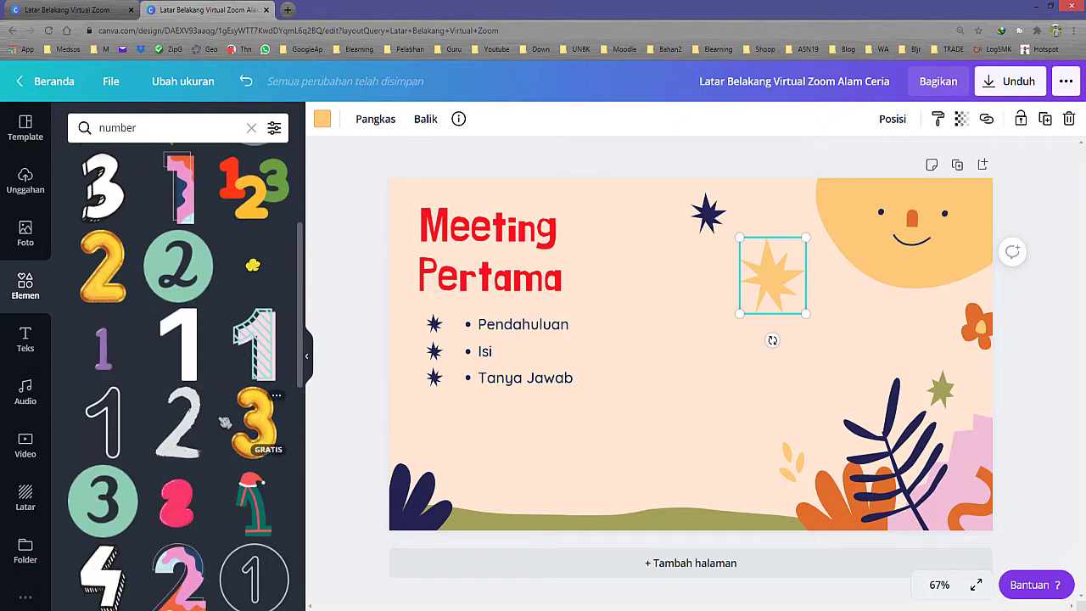
scroll(155, 446, "down", 3)
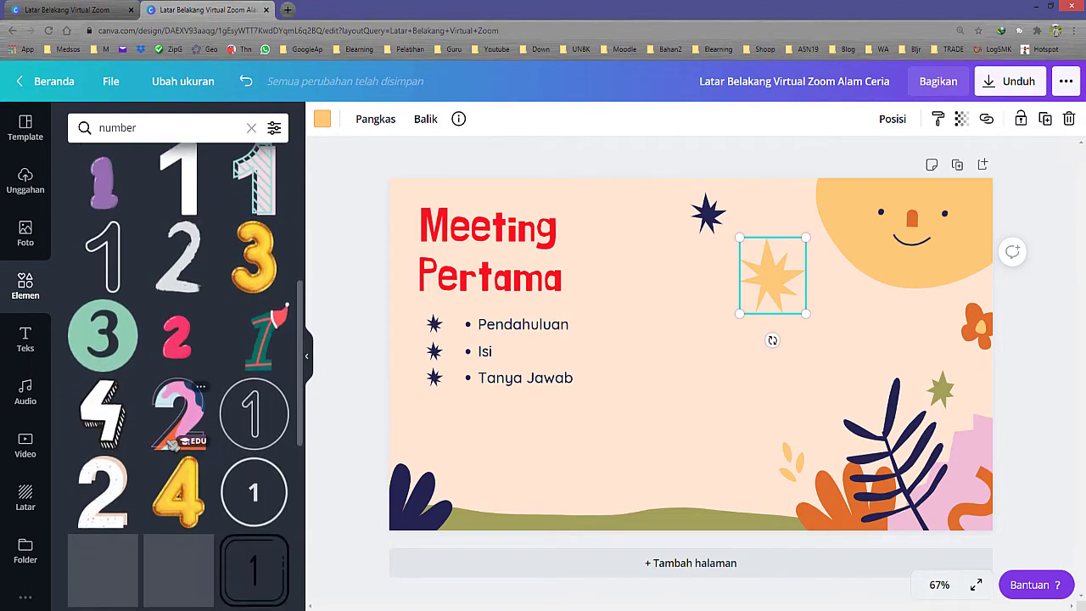
key("Escape")
left_click(104, 502)
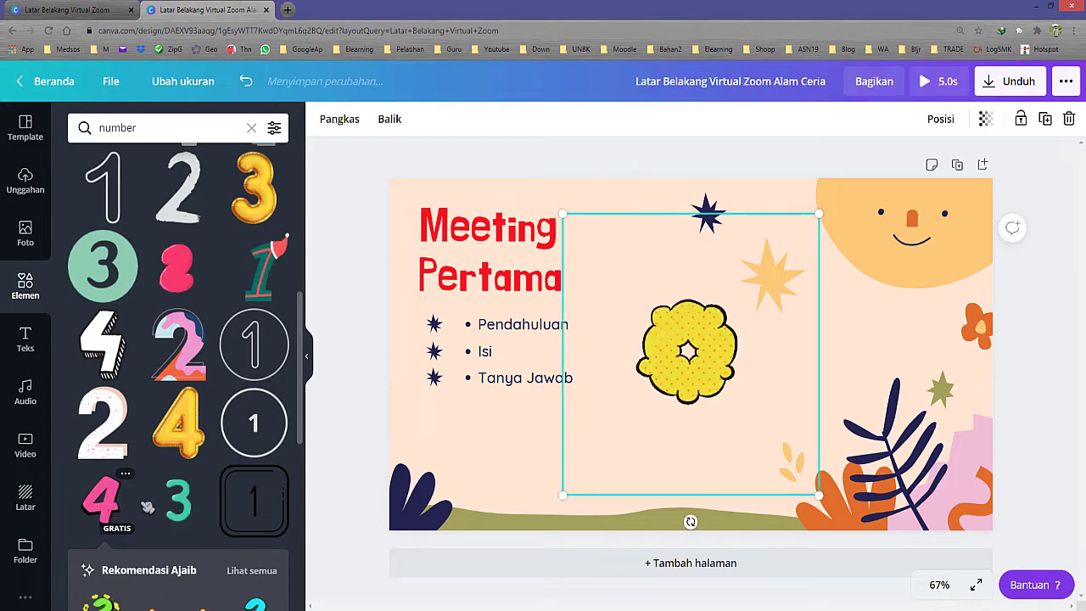
left_click_drag(820, 501, 680, 342)
left_click_drag(646, 307, 922, 276)
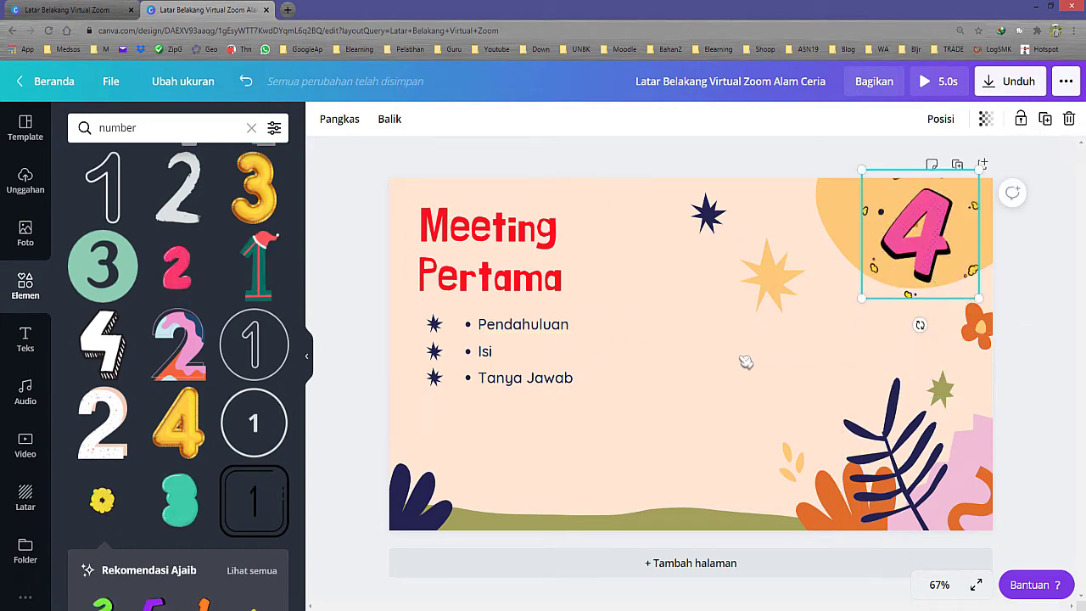
left_click(776, 288)
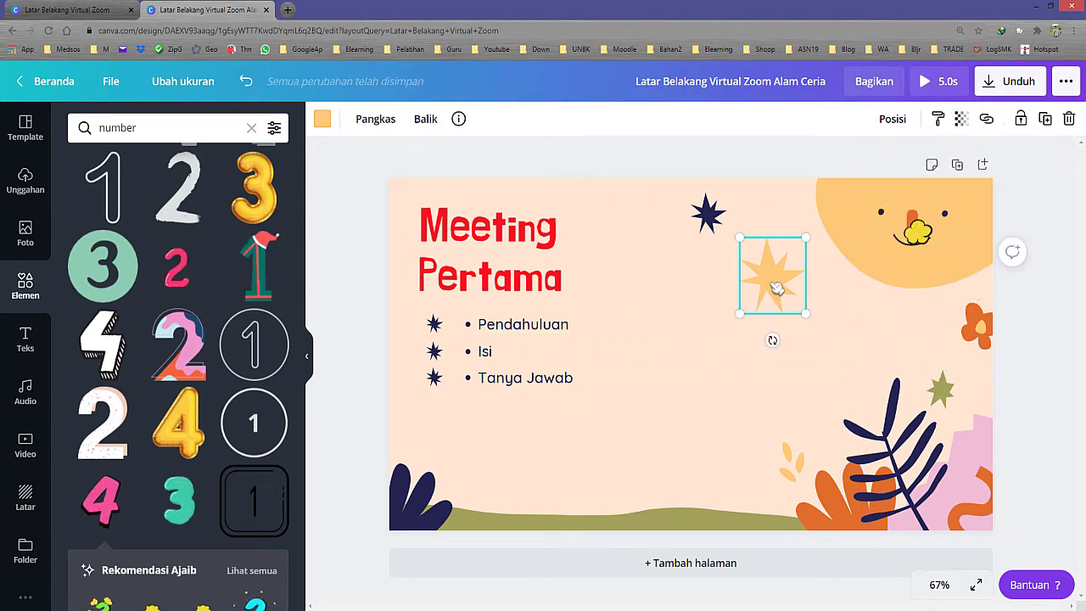
Step: Delete the light orange star and the navy star between the heading and the smiling sun
key("Delete")
left_click(708, 214)
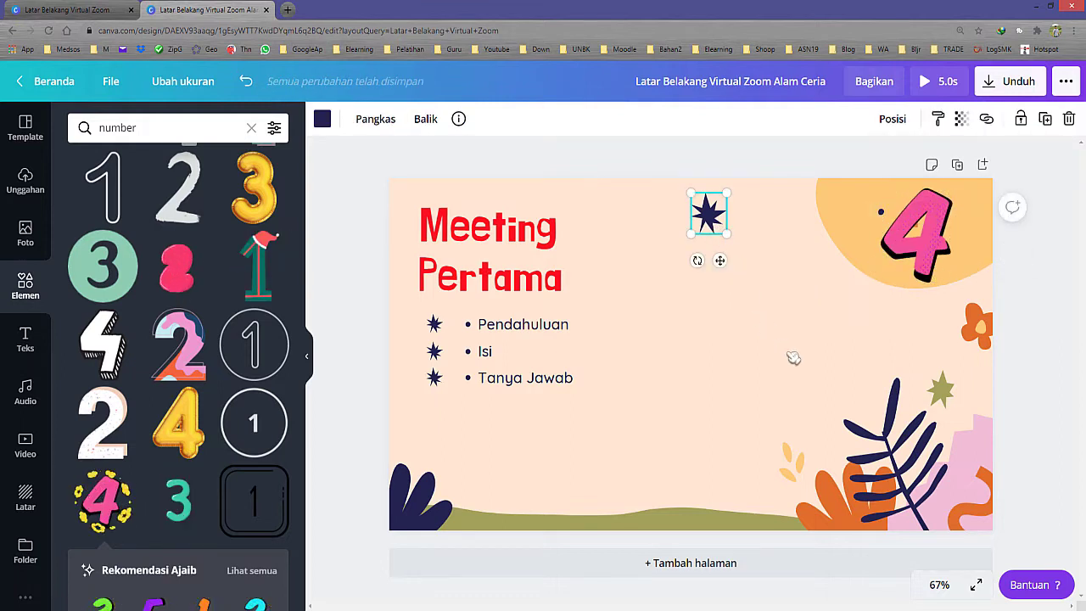
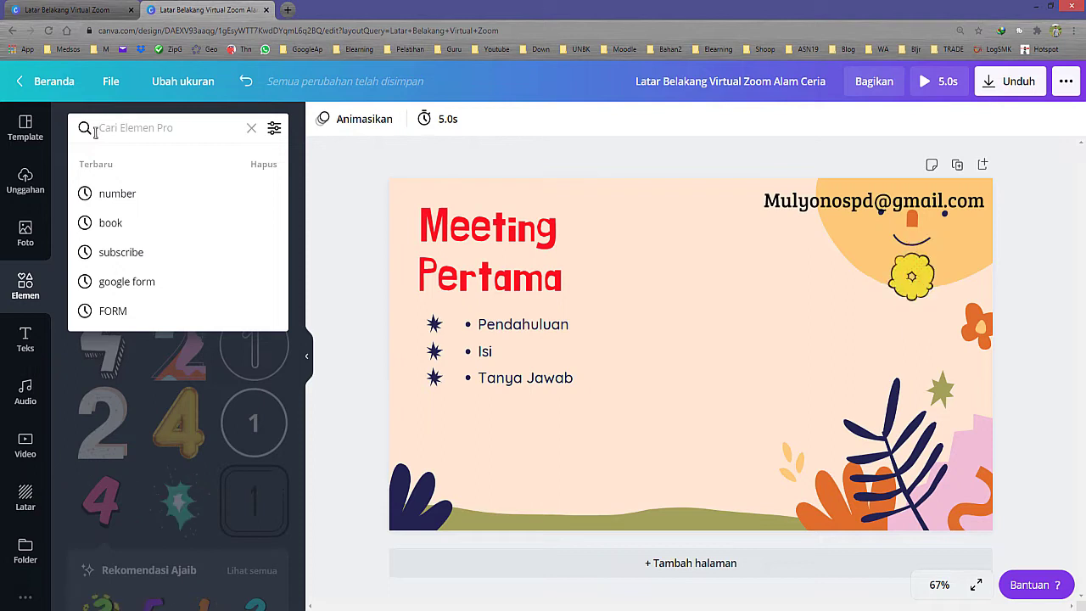
Step: Search the design elements library for "gmail" and look through the icons
type("gmail")
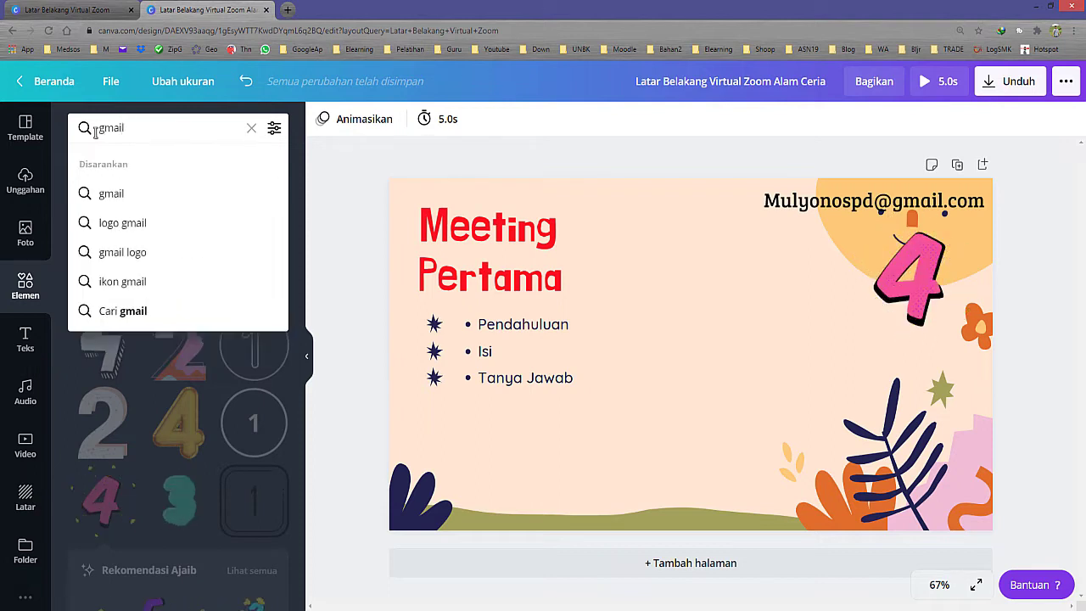
key("Return")
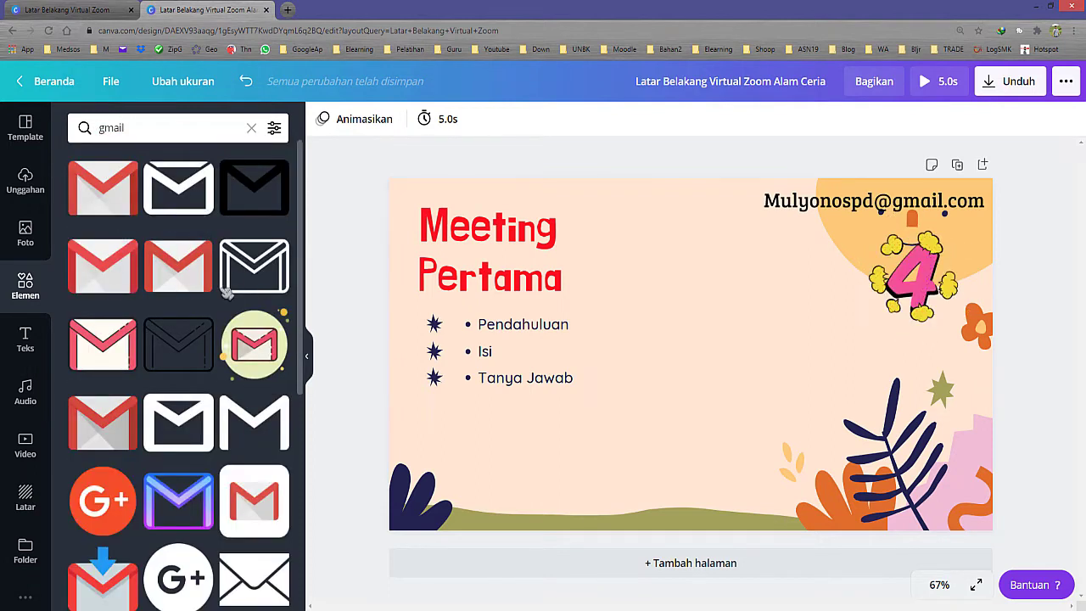
scroll(251, 400, "down", 3)
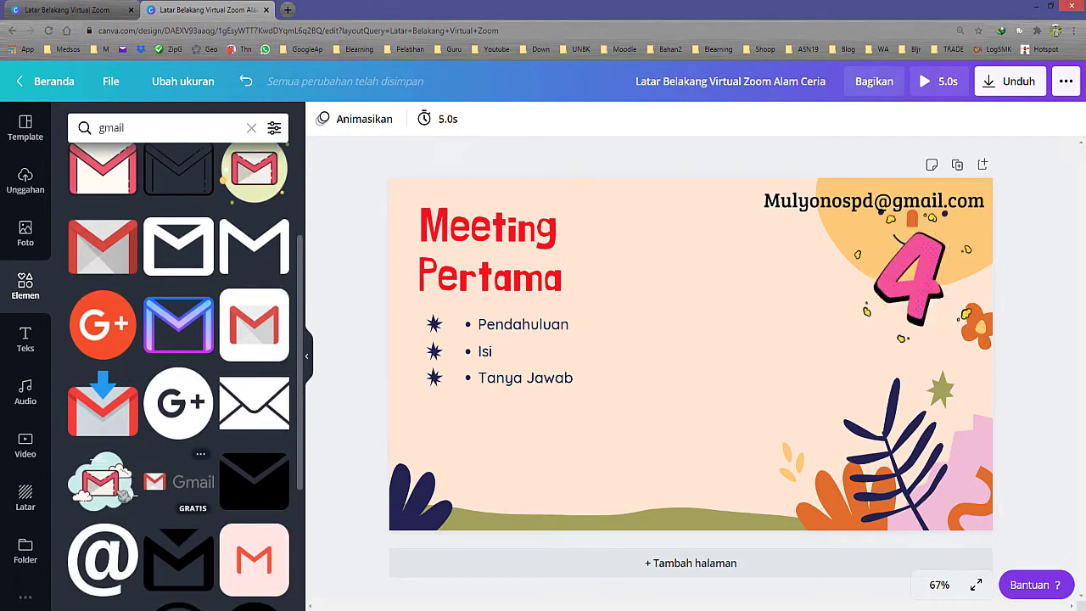
scroll(144, 480, "down", 2)
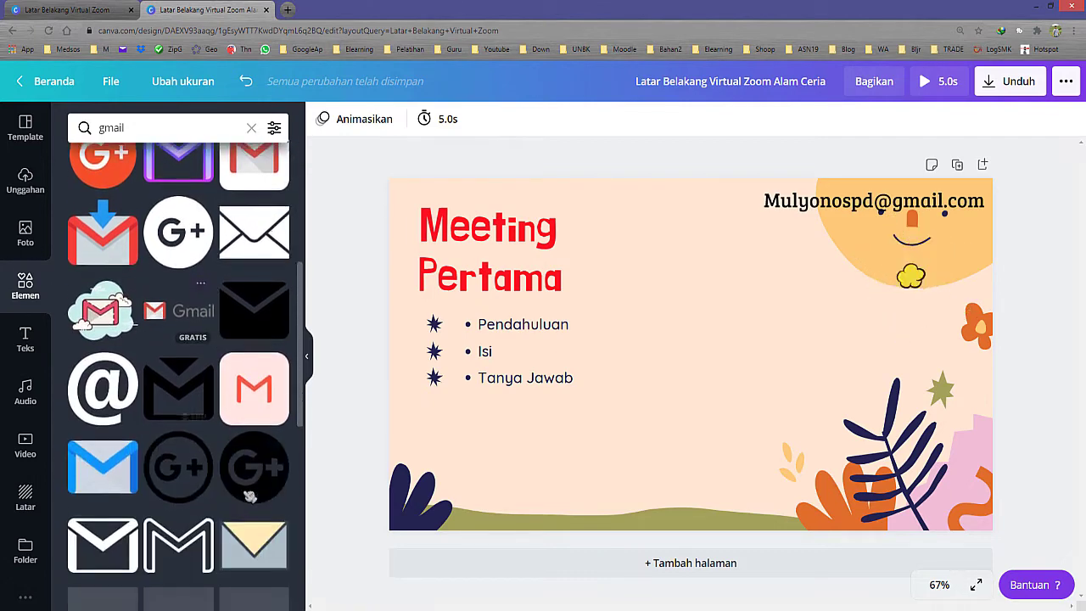
scroll(127, 322, "up", 3)
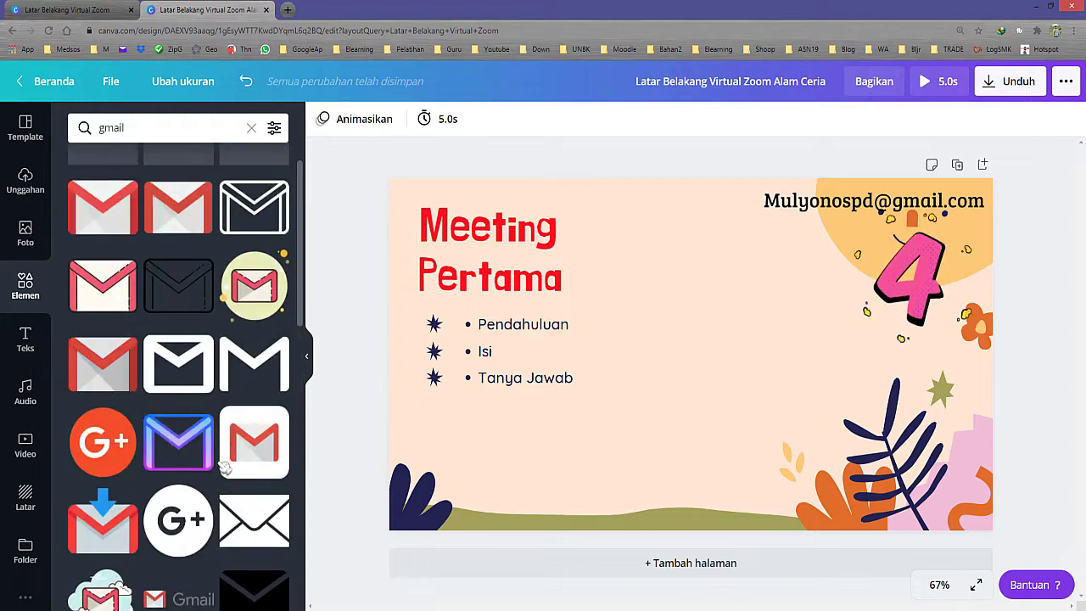
Step: Insert the pink-and-white Gmail envelope with dark outlines, shrink it to text height and place it just before the e-mail address
left_click(109, 293)
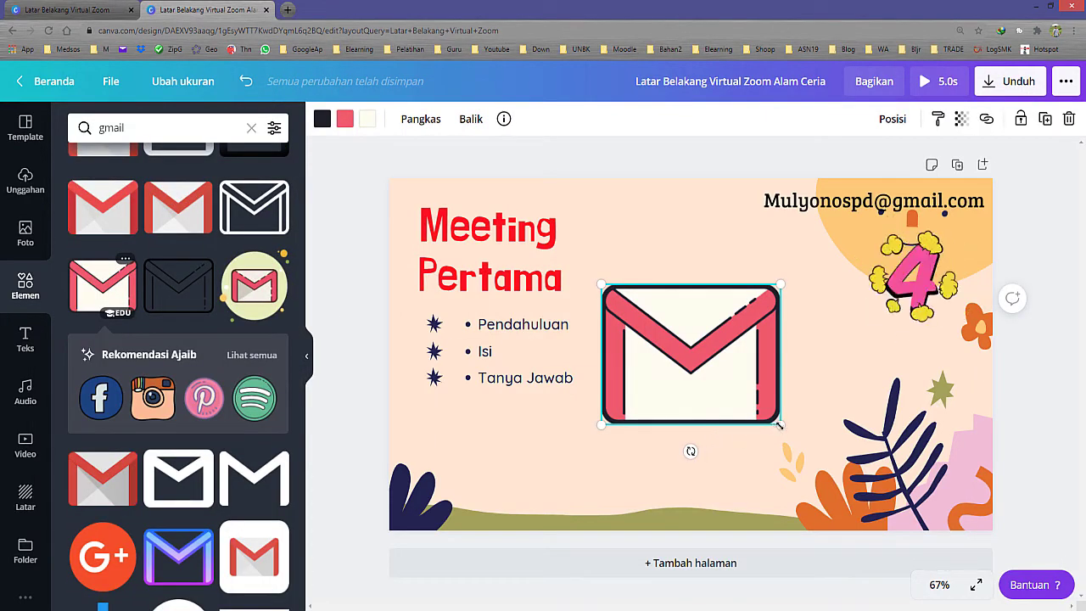
left_click_drag(780, 425, 741, 201)
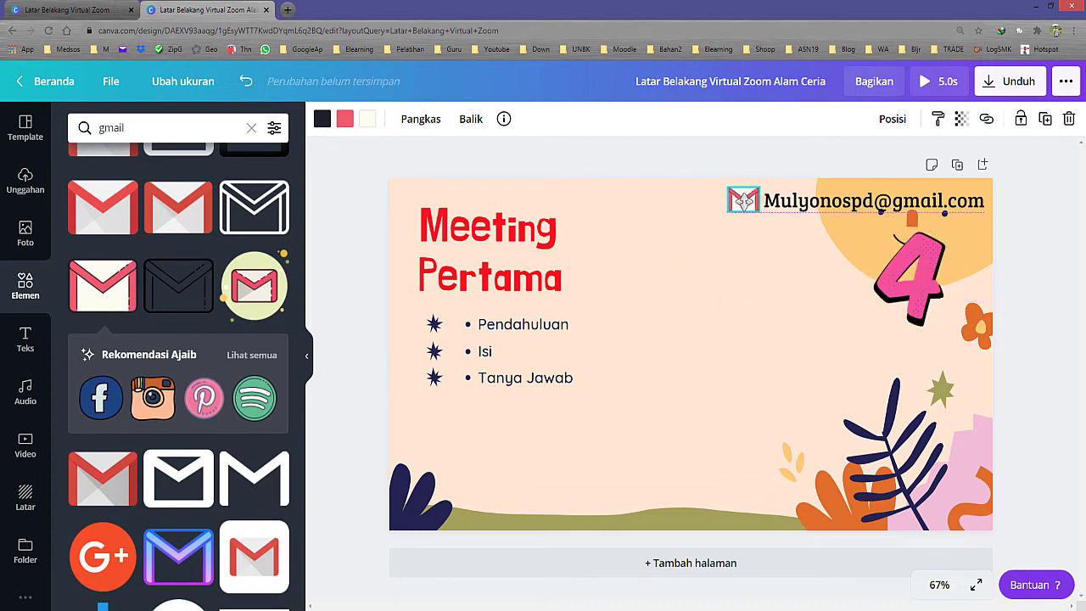
left_click(1040, 244)
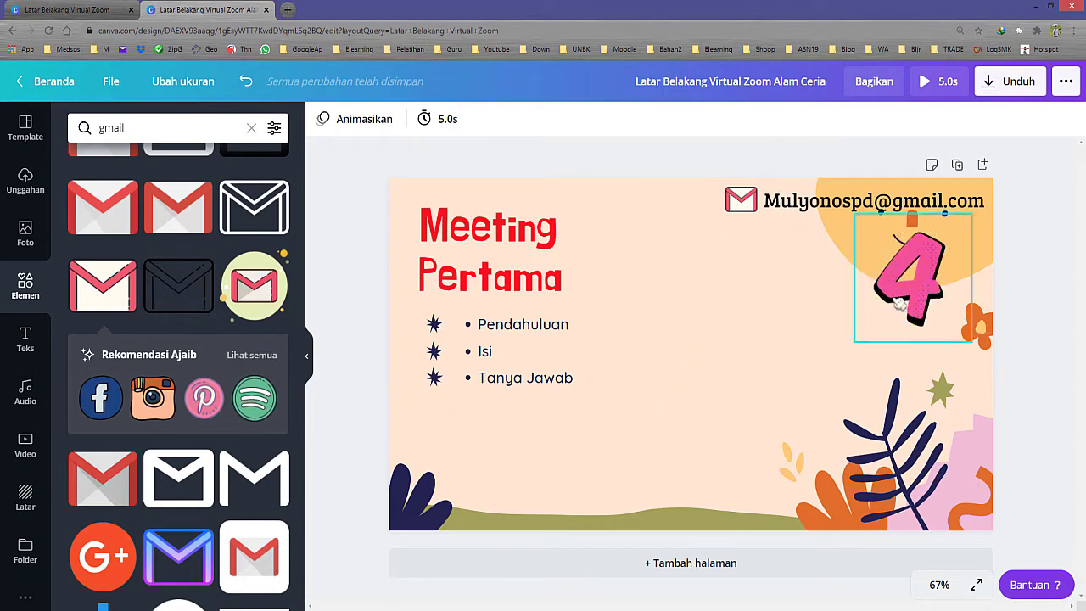
Step: Delete the animated pink number 4 from the smiling sun
left_click(916, 303)
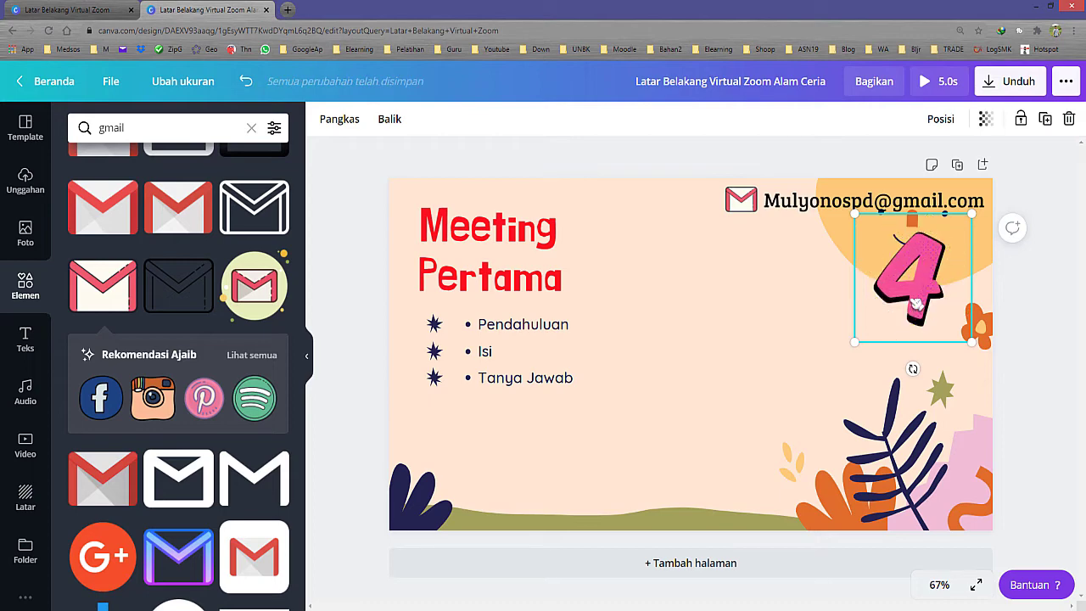
key("Delete")
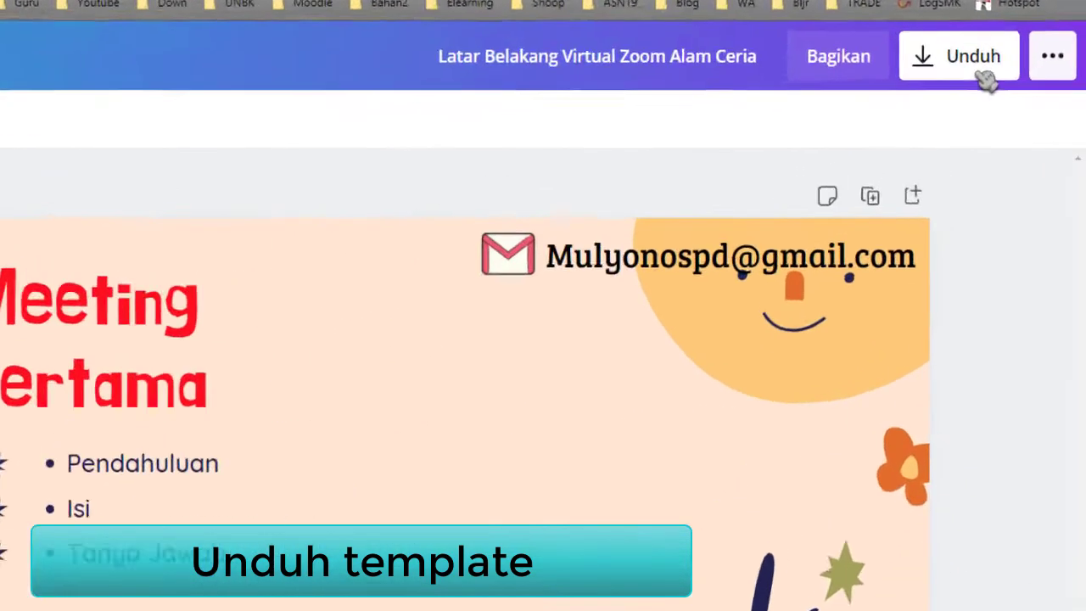
Step: Download the design as a PNG at size 2, giving 2560 × 1440 pixels
left_click(1025, 91)
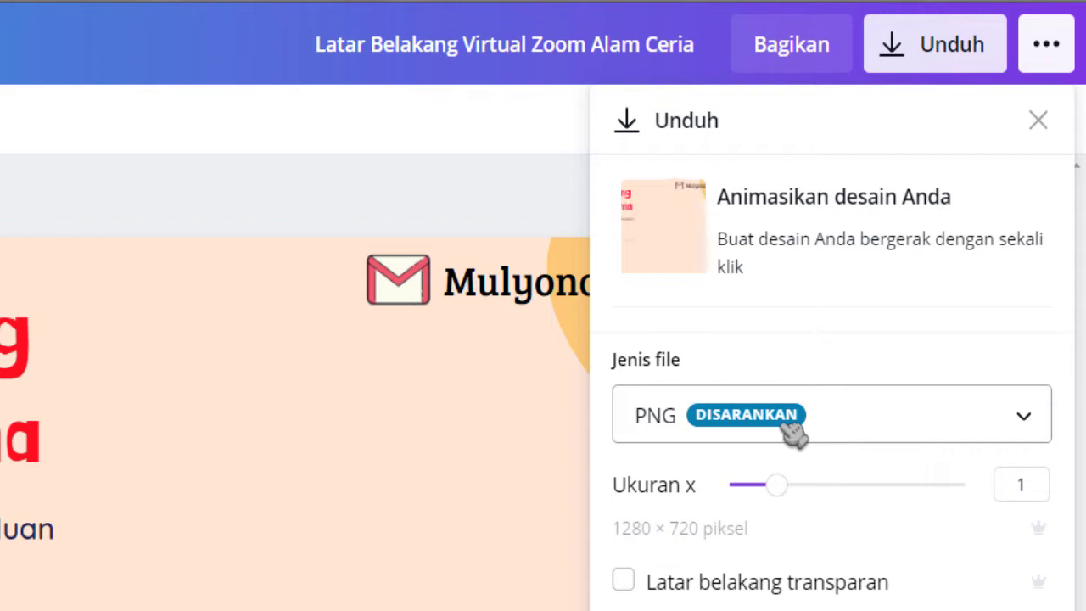
left_click(762, 431)
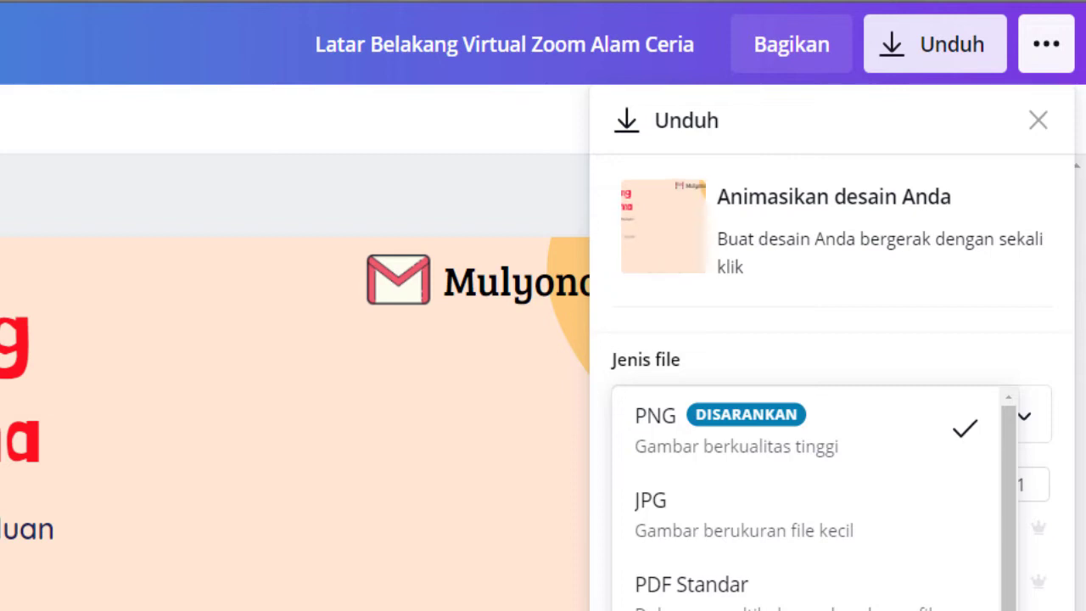
scroll(806, 501, "down", 1)
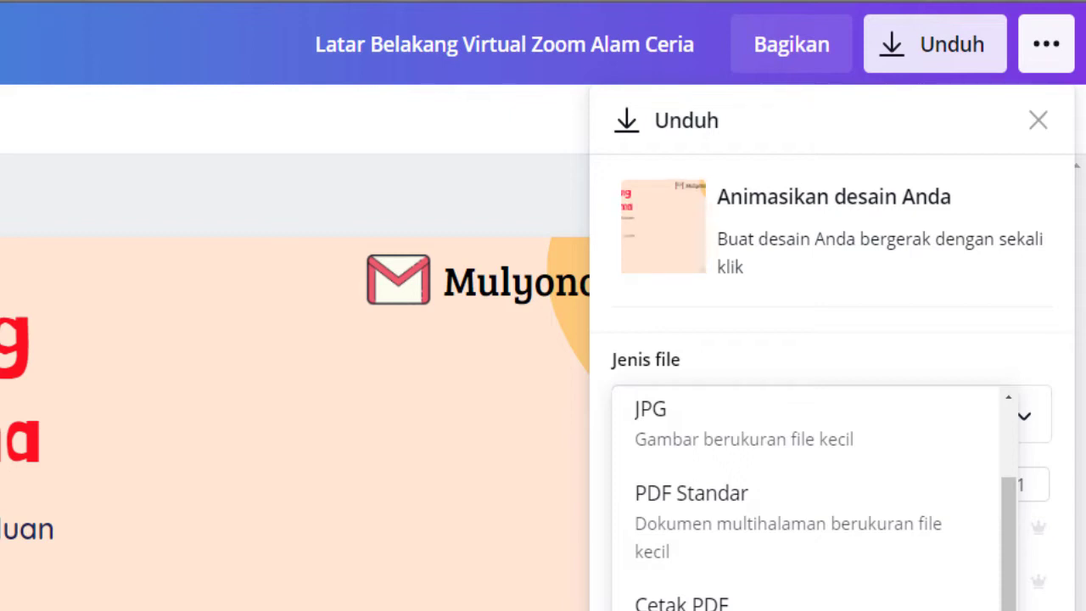
scroll(738, 504, "up", 2)
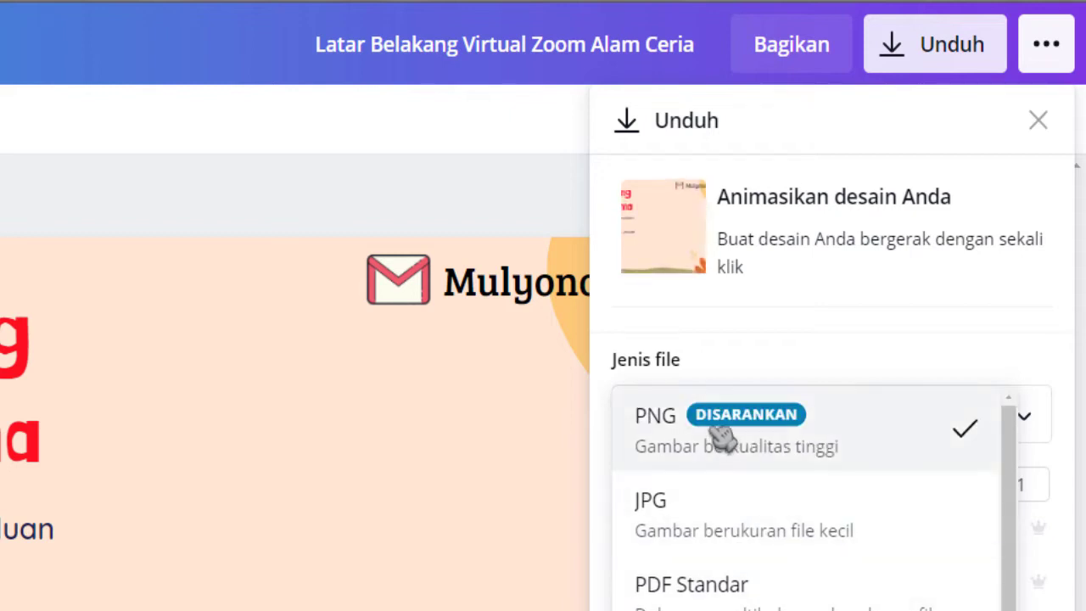
left_click(721, 434)
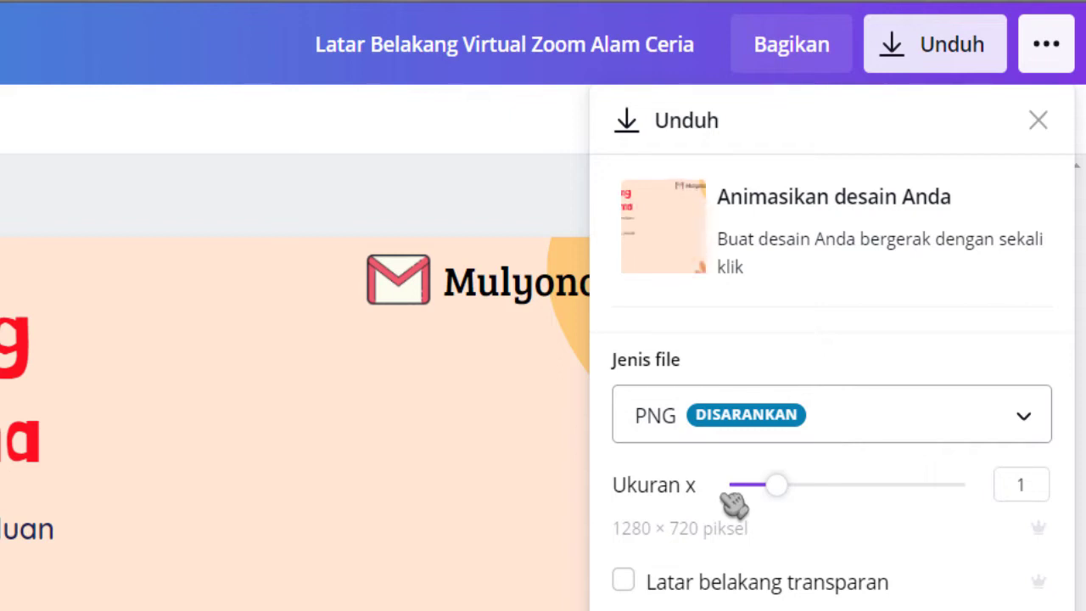
left_click_drag(789, 485, 882, 457)
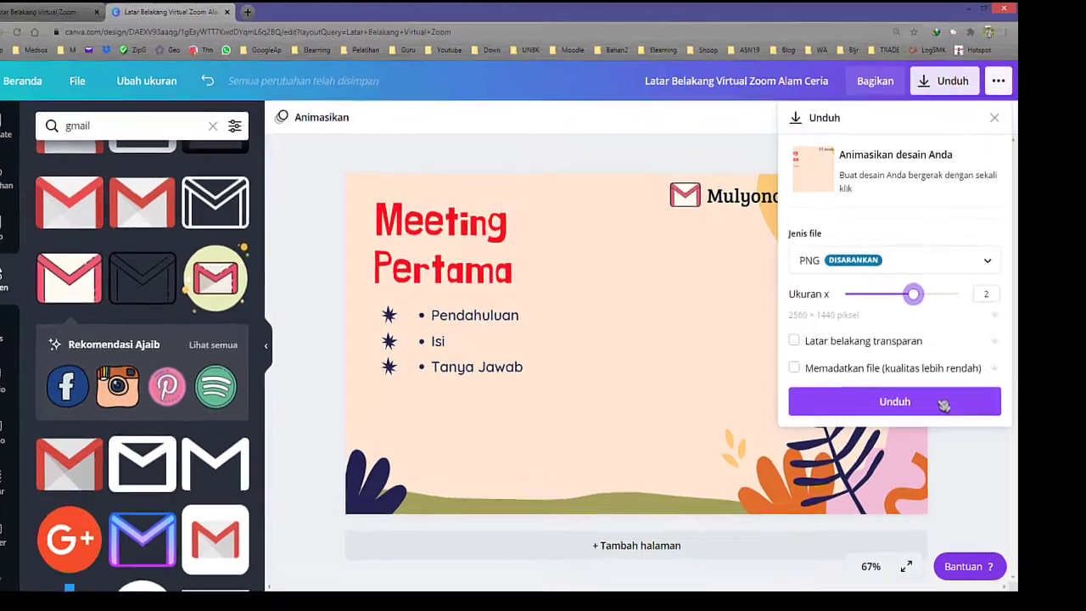
left_click(943, 409)
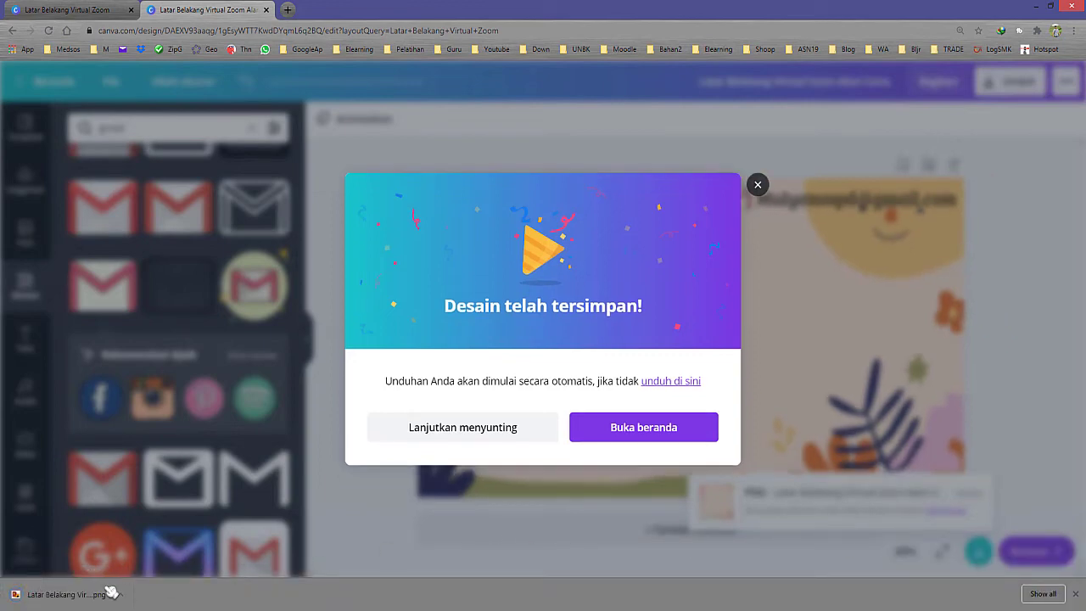
Step: Open the downloaded PNG to check it, then close the image viewer and the saved-design message
left_click(57, 597)
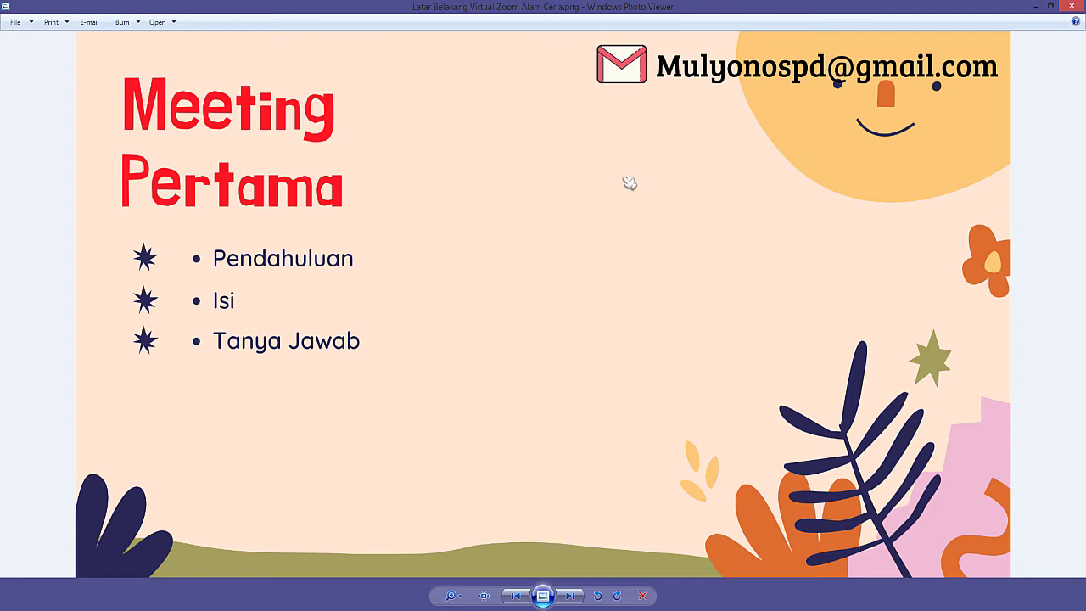
left_click(1073, 7)
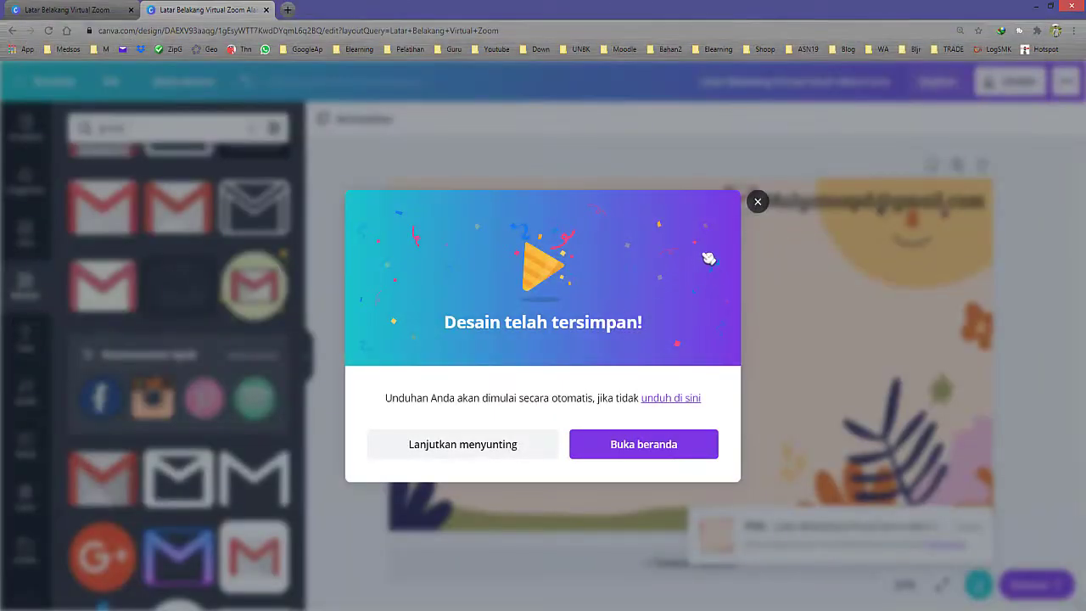
left_click(757, 202)
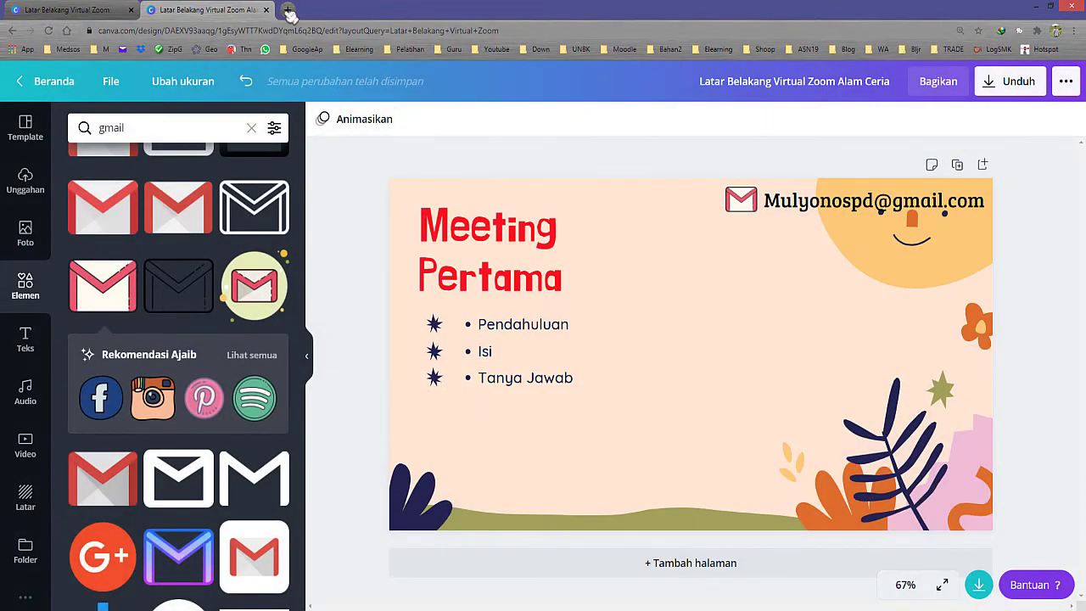
Step: Open Google Meet in a new browser tab from the Elearning bookmarks
left_click(288, 10)
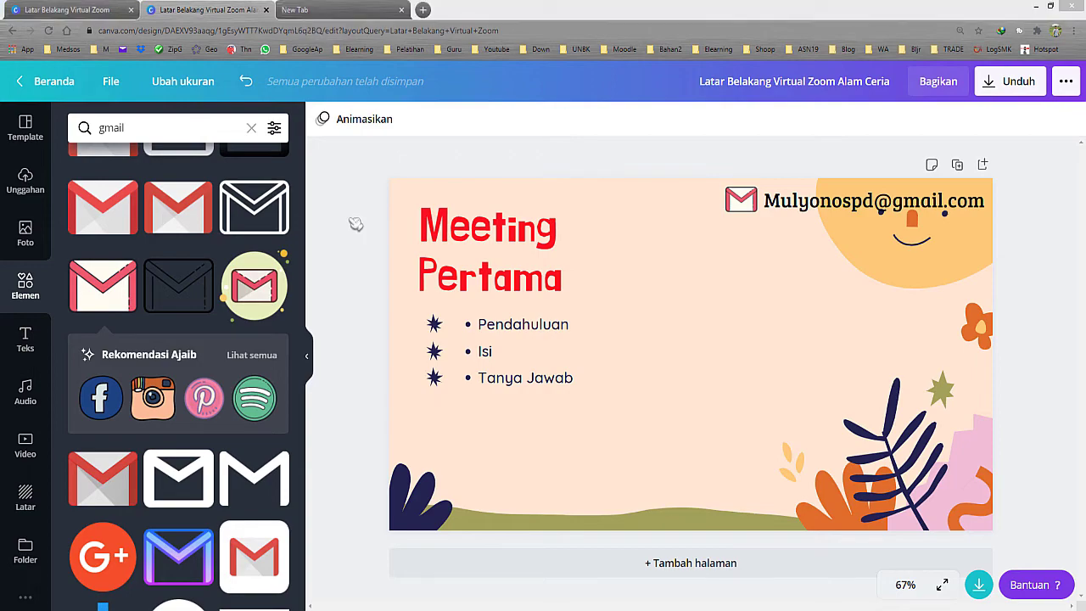
left_click(347, 11)
left_click(367, 49)
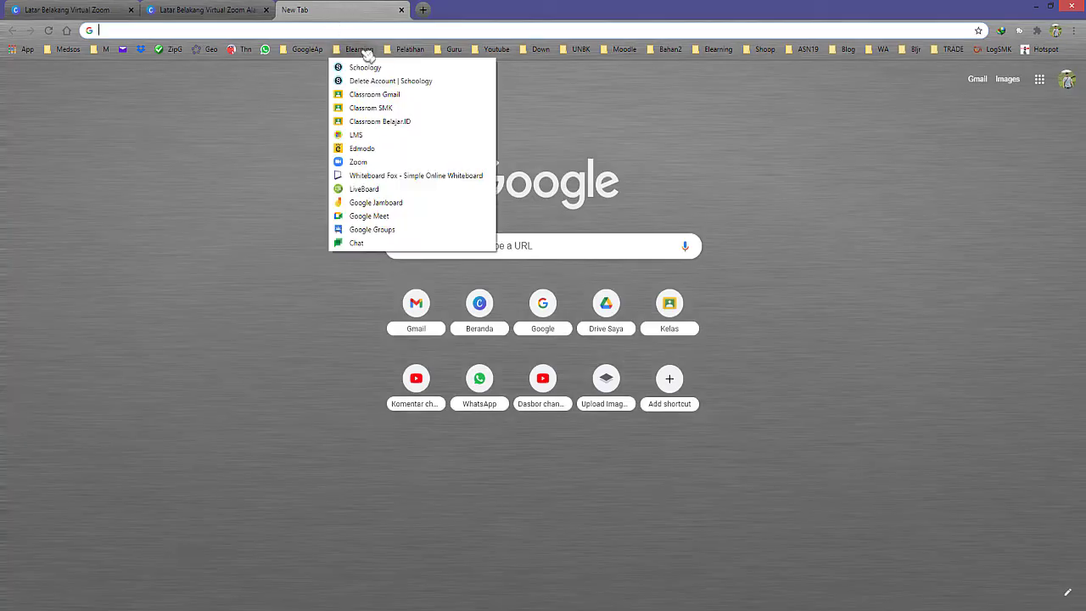
left_click(359, 51)
left_click(356, 51)
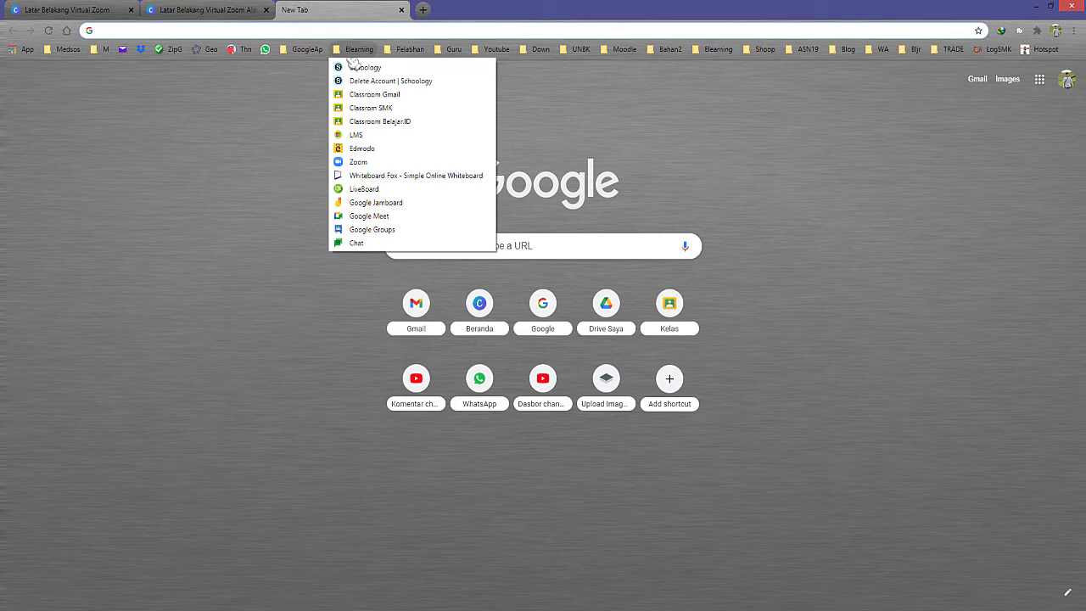
left_click(386, 216)
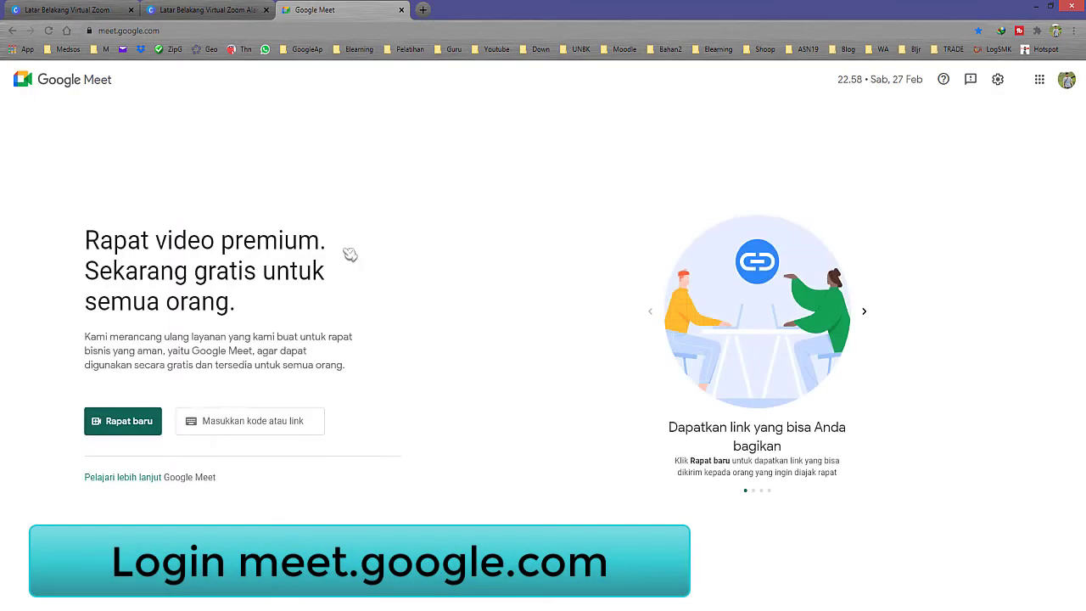
Step: Start a new instant meeting and dismiss the invitation card with the meeting link
left_click(136, 424)
left_click(164, 453)
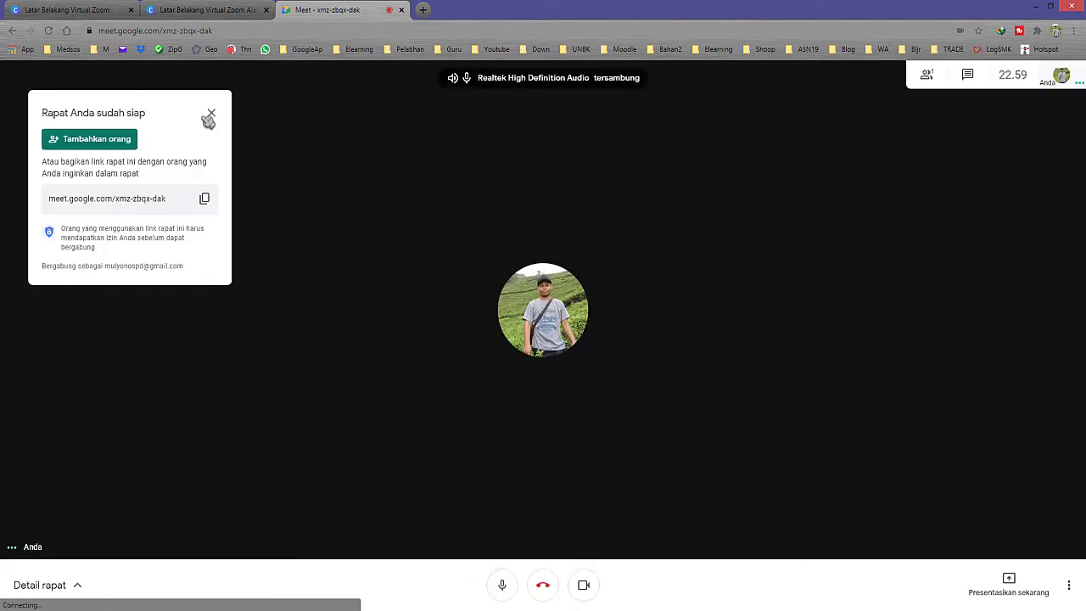
left_click(210, 114)
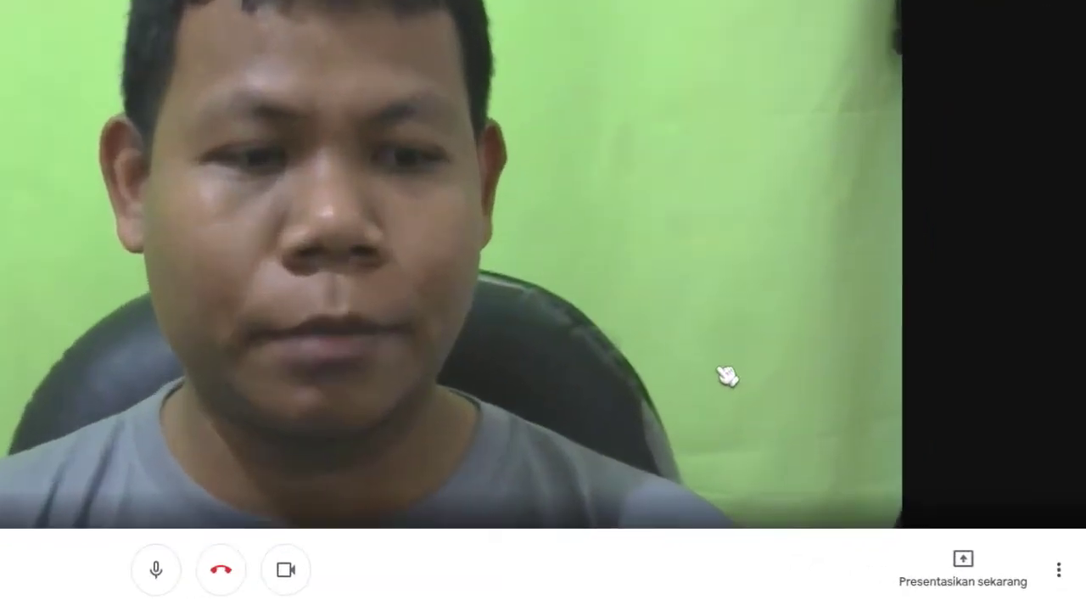
Step: Change the call background to "Latar Belakang Virtual Zoom Alam Ceria.png" from the Downloads library and close the background options
left_click(1059, 572)
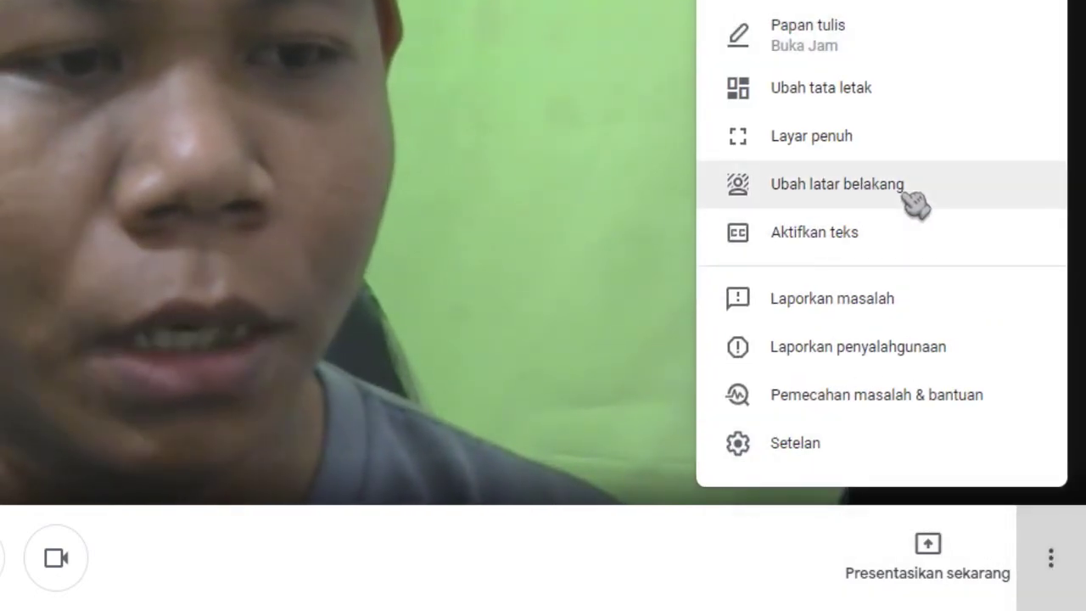
left_click(916, 202)
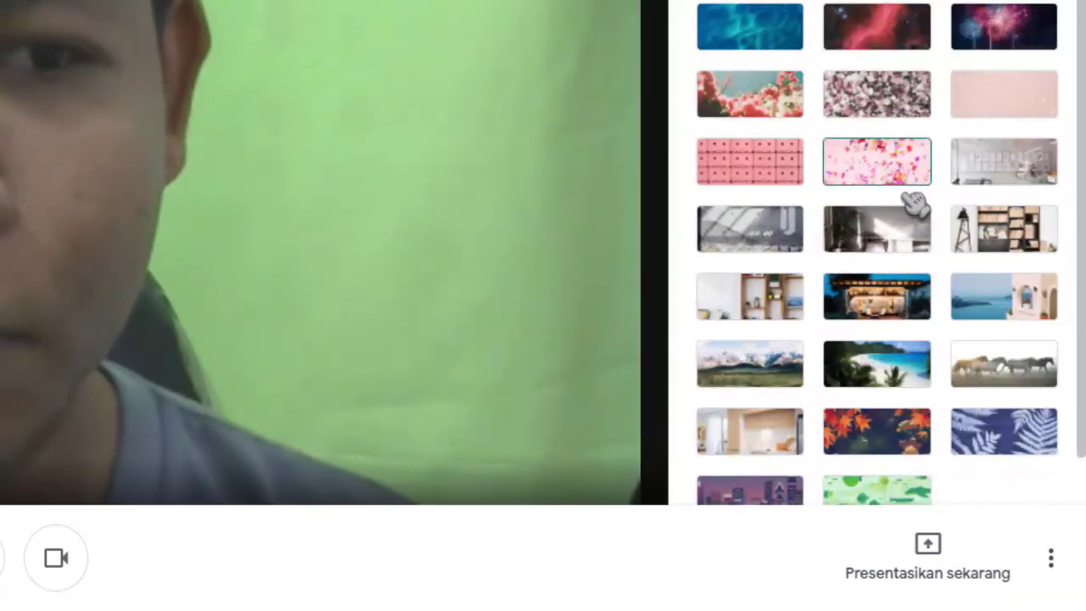
scroll(916, 201, "up", 6)
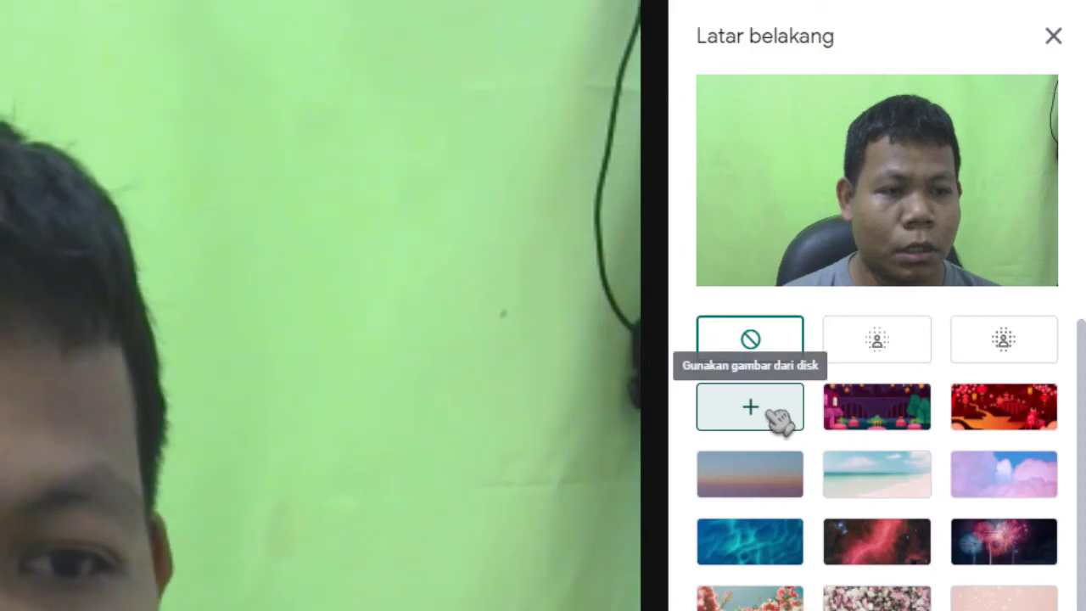
left_click(777, 416)
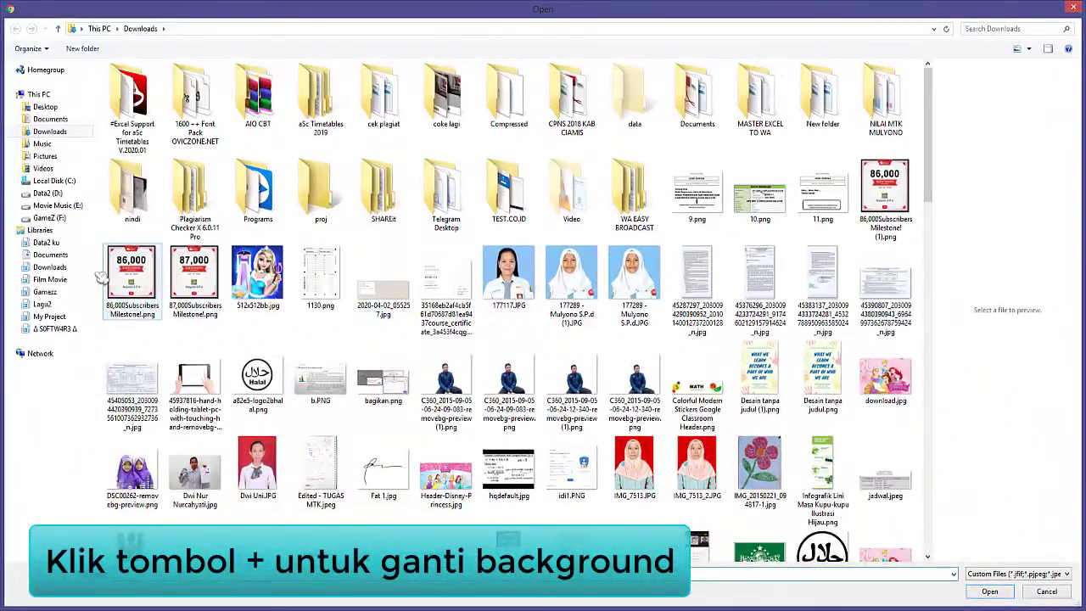
left_click(51, 267)
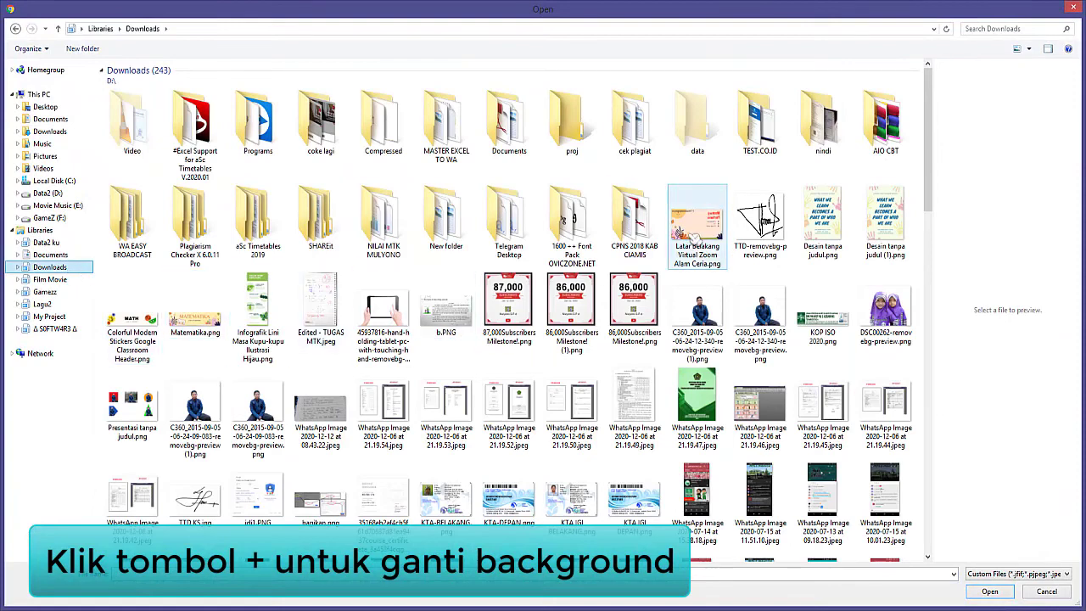
left_click(692, 234)
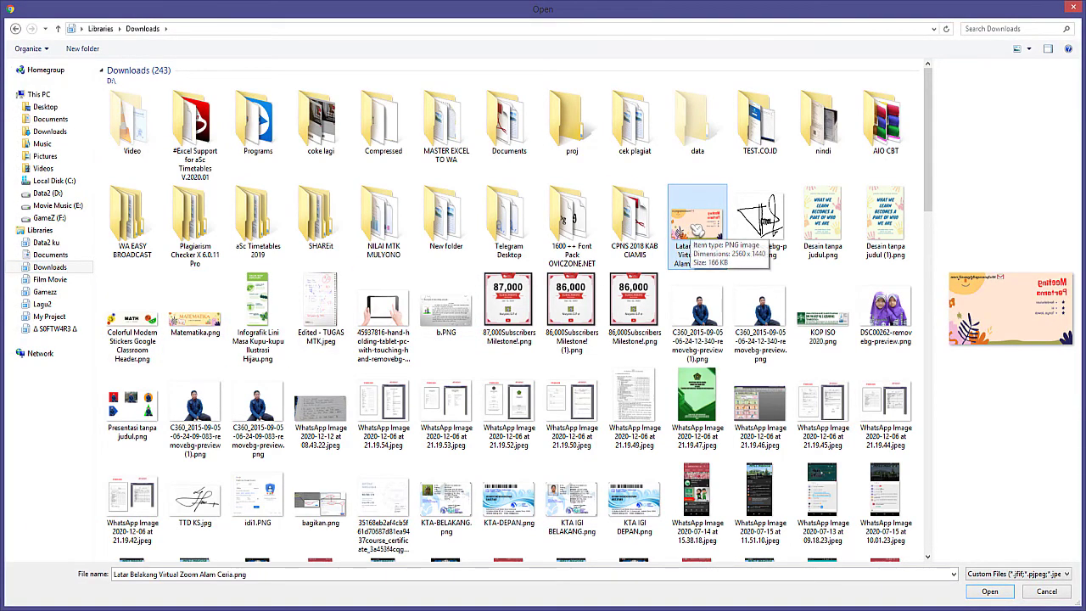
left_click(999, 592)
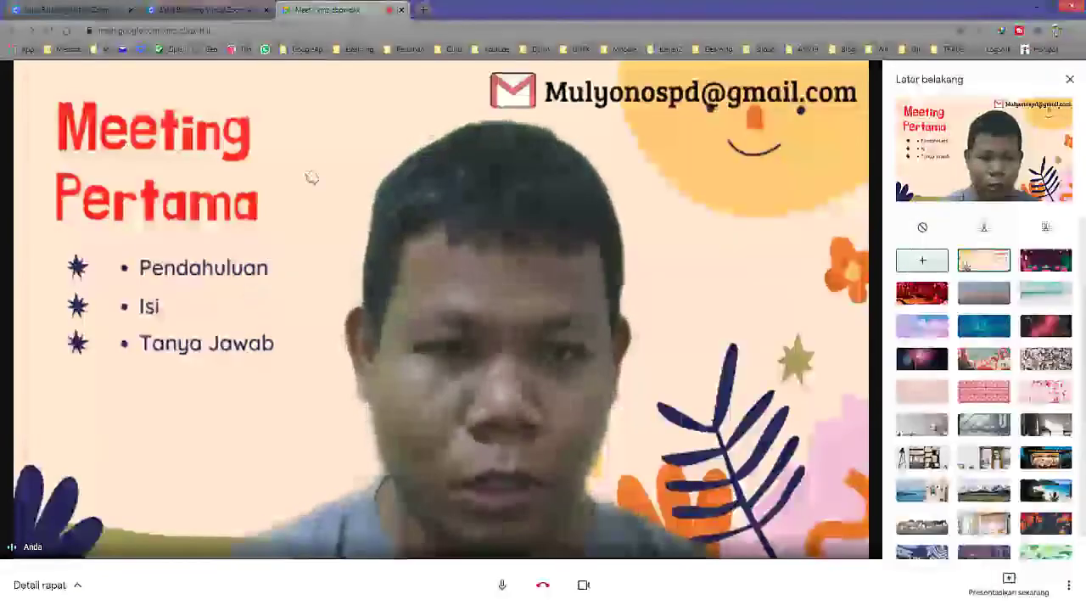
left_click(1072, 80)
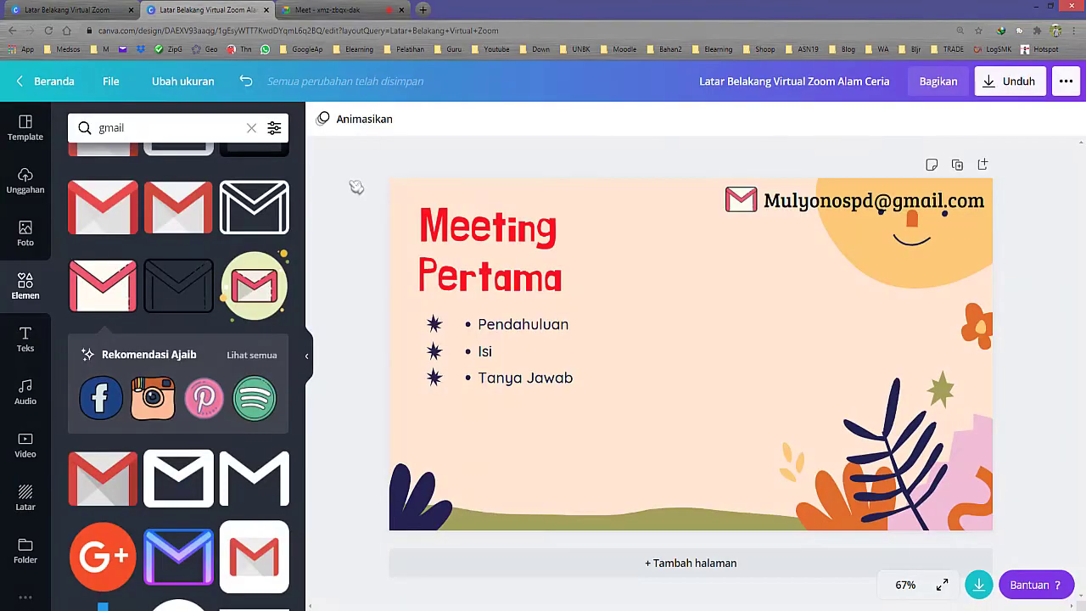
Step: Return to the Canva template results page and highlight the words "Virtual Zoom" in its heading
left_click(233, 15)
left_click(127, 12)
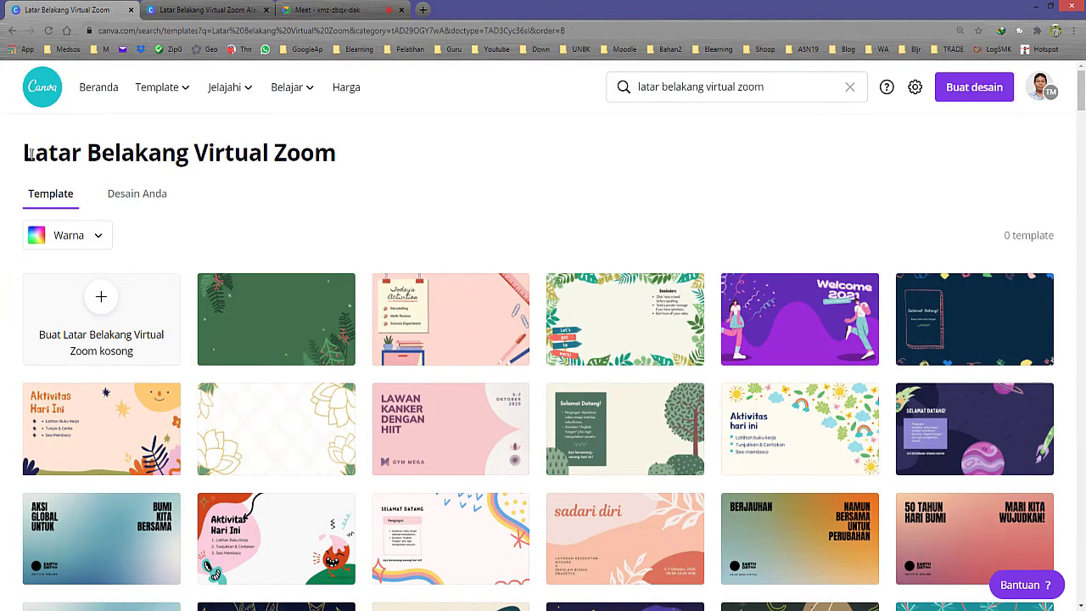
left_click_drag(30, 155, 337, 153)
left_click(205, 155)
left_click_drag(202, 154, 337, 153)
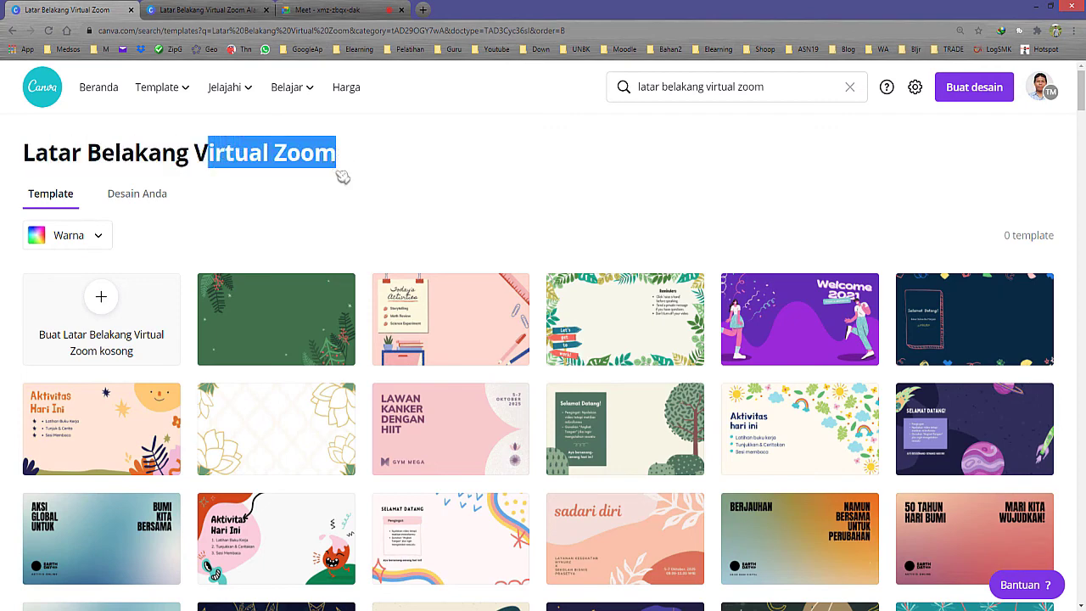
left_click(363, 164)
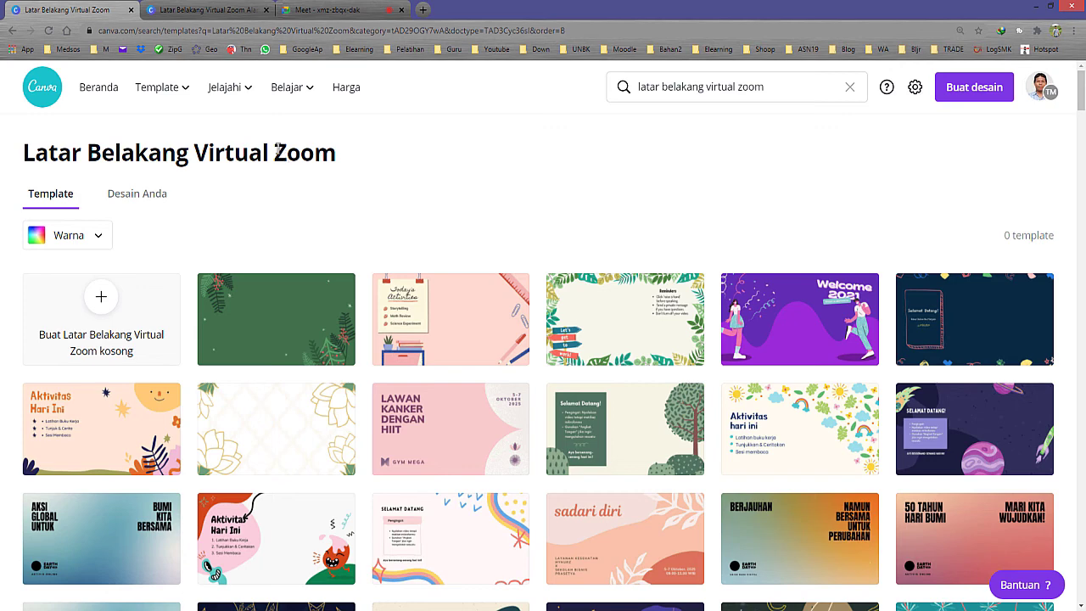
left_click_drag(277, 151, 384, 180)
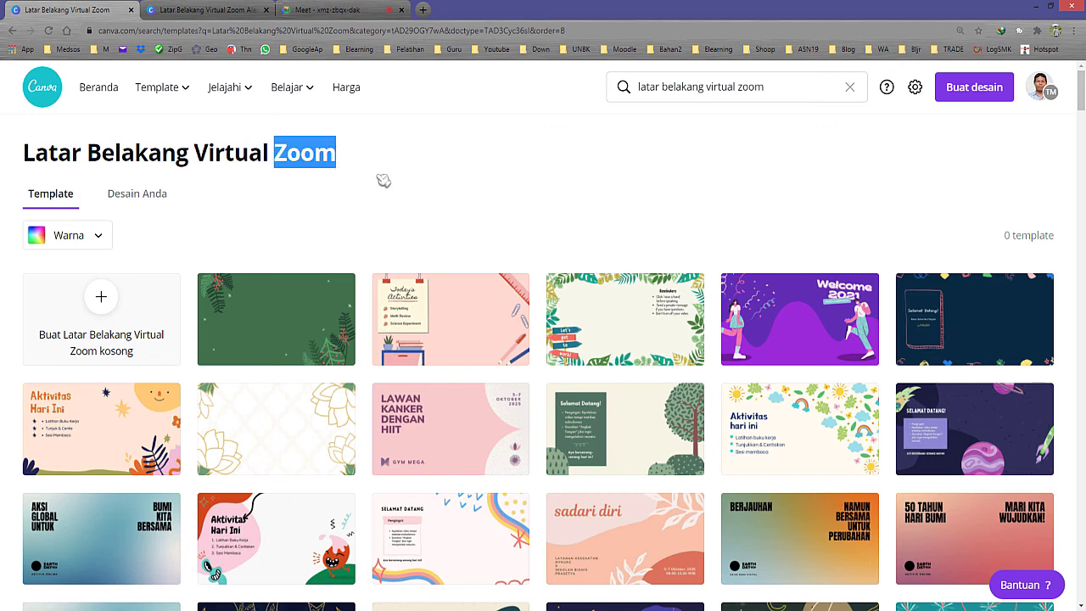